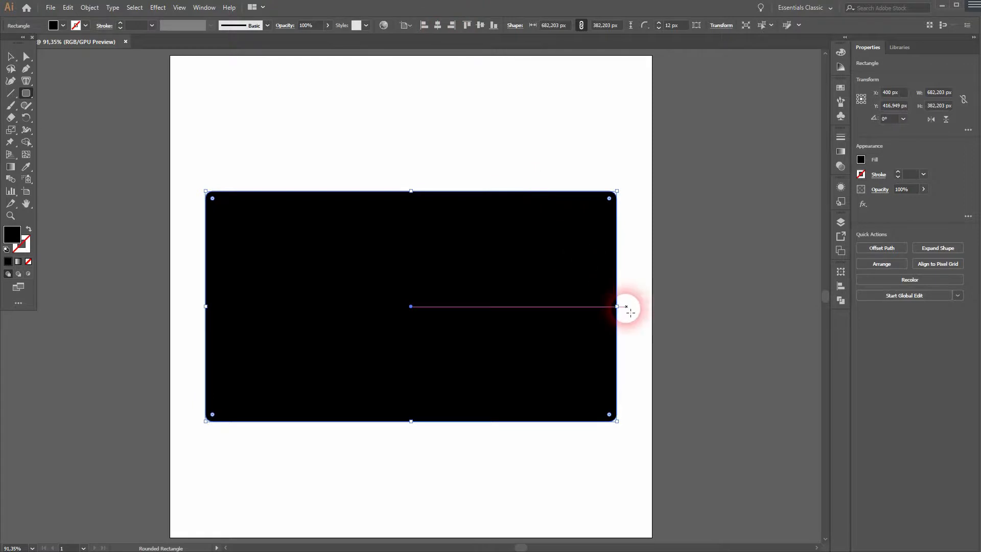
# - Move the black rounded rectangle to the lower part of the artboard and centre it horizontally
pyautogui.moveTo(619, 307); pyautogui.dragTo(606, 308)
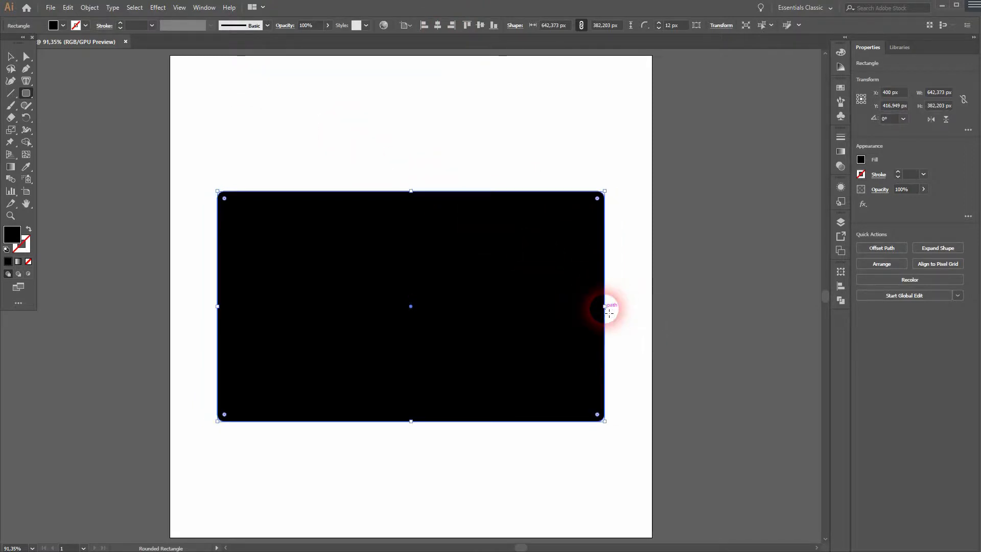
pyautogui.hotkey('ctrl', 'z')
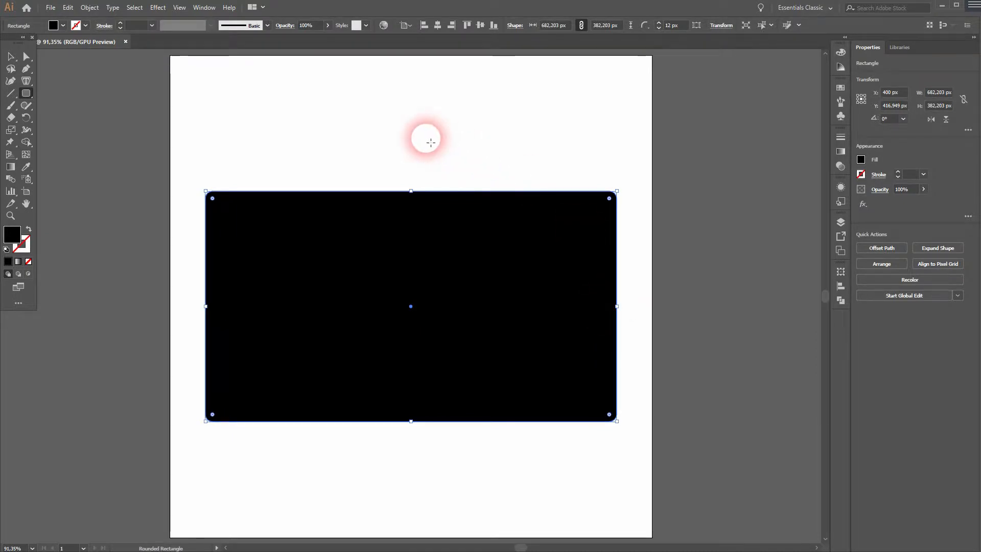
pyautogui.press('v')
pyautogui.moveTo(410, 259); pyautogui.dragTo(401, 344)
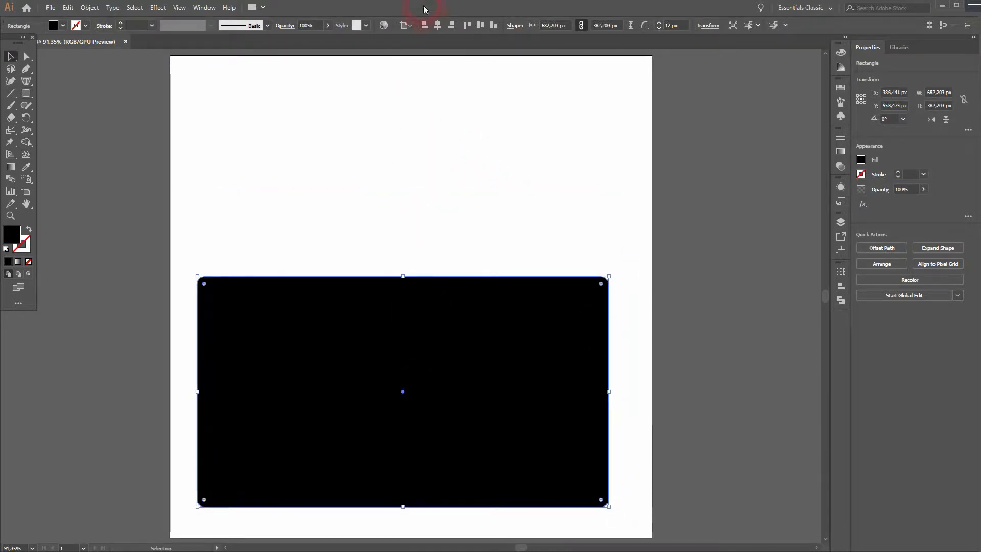
pyautogui.click(438, 29)
pyautogui.click(179, 7)
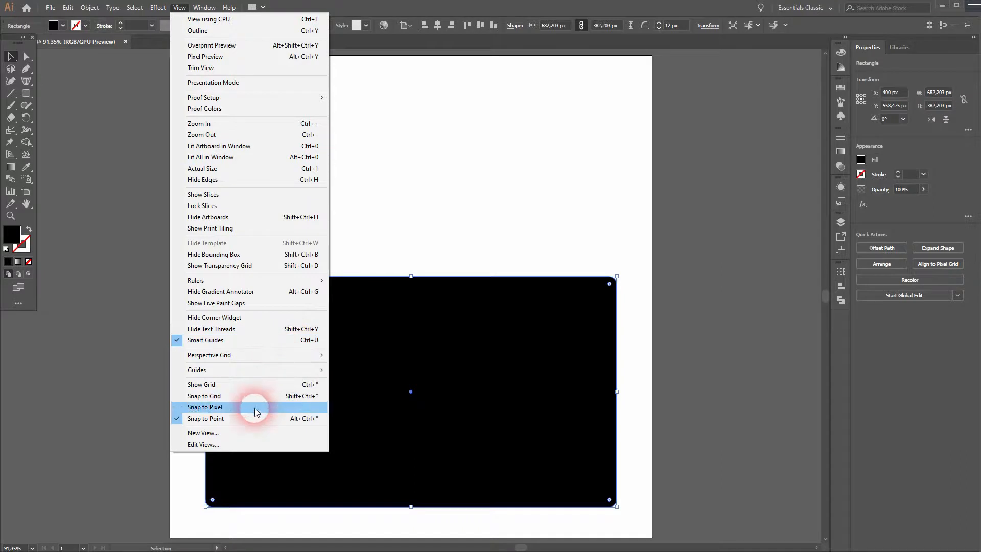
pyautogui.click(9, 60)
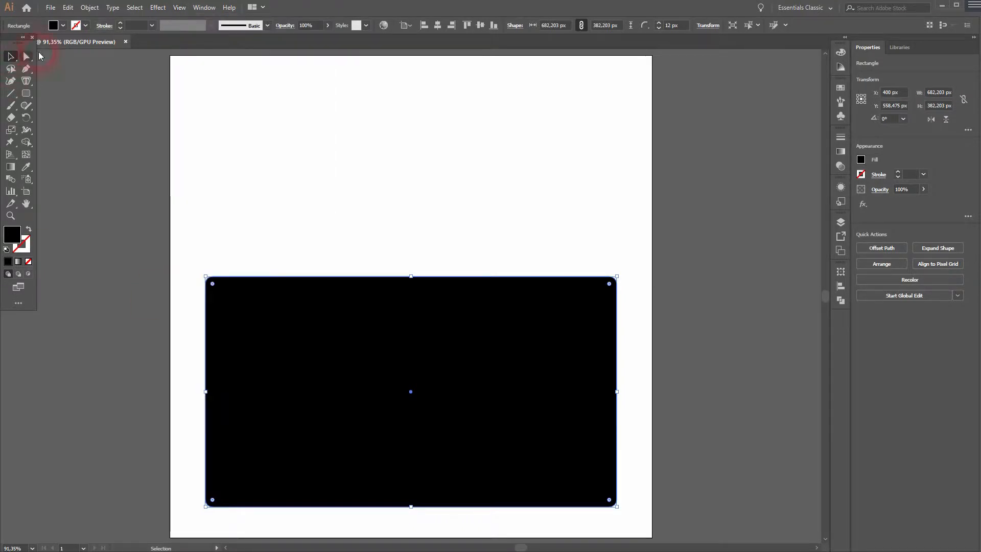
pyautogui.click(286, 184)
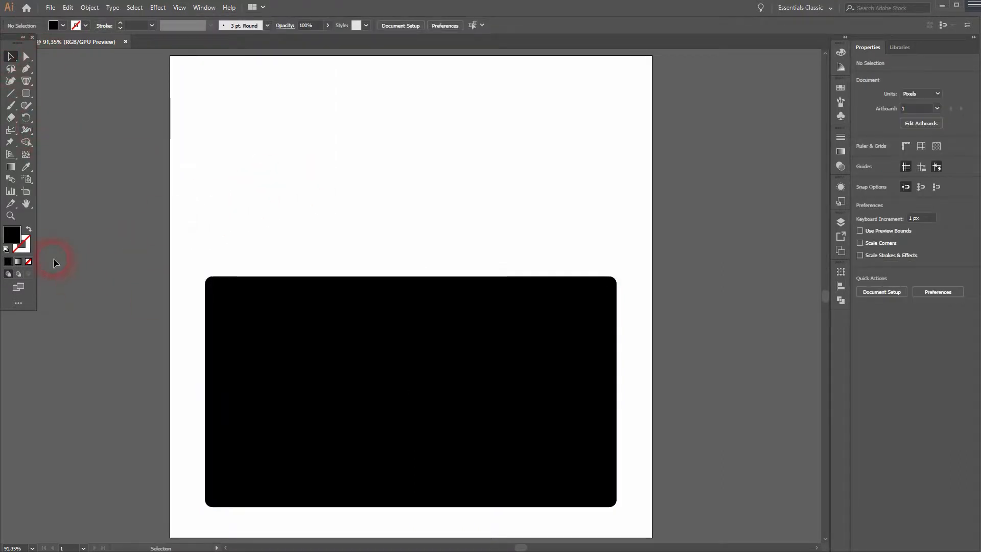
# - Draw four white 1 pt diagonal lines without fill between the rectangle's rounded corners, forming two closely spaced crossing pairs
pyautogui.click(29, 229)
pyautogui.click(86, 25)
pyautogui.click(24, 44)
pyautogui.click(199, 159)
pyautogui.click(11, 95)
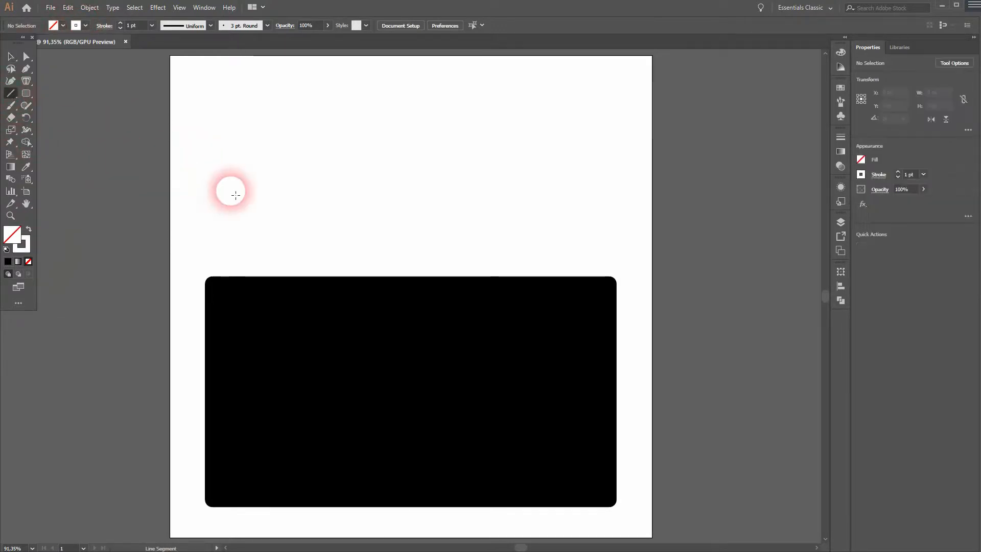
pyautogui.moveTo(207, 284); pyautogui.dragTo(610, 507)
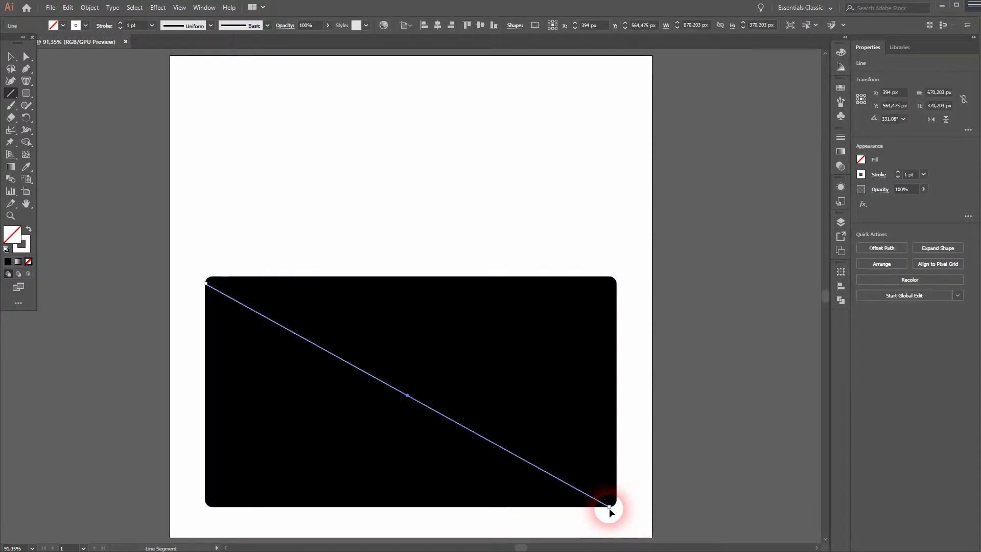
pyautogui.moveTo(619, 290); pyautogui.dragTo(212, 507)
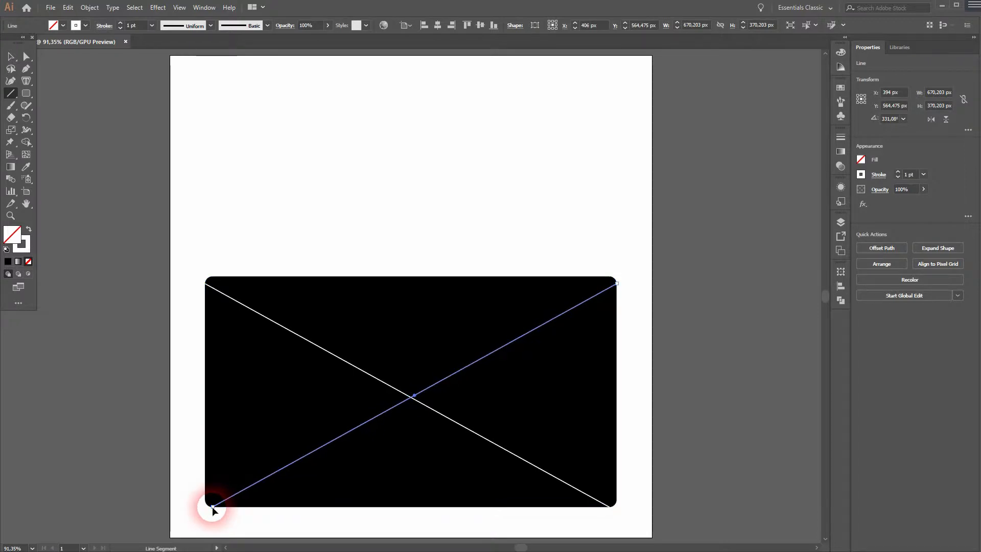
pyautogui.keyDown('ctrl'); pyautogui.click(177, 328); pyautogui.keyUp('ctrl')
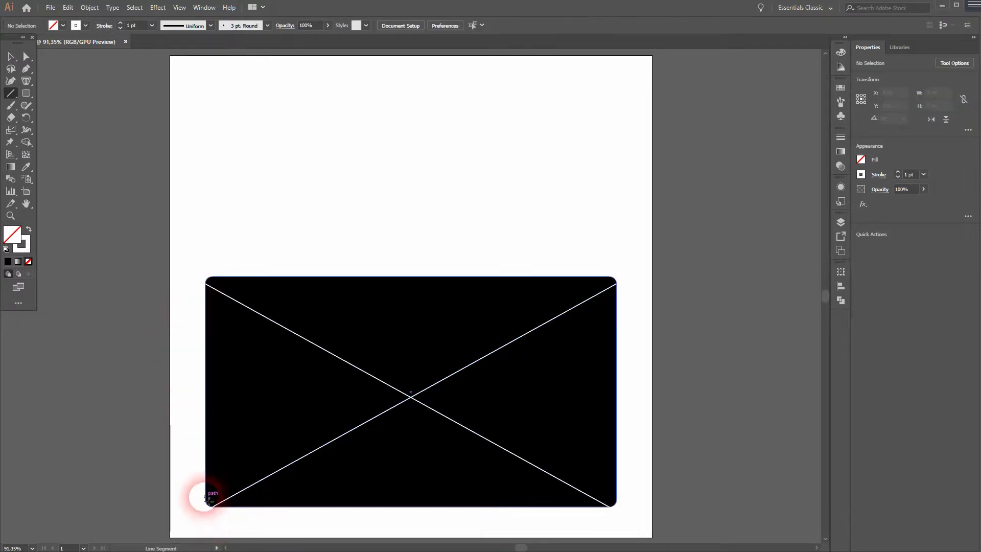
pyautogui.moveTo(209, 503); pyautogui.dragTo(609, 276)
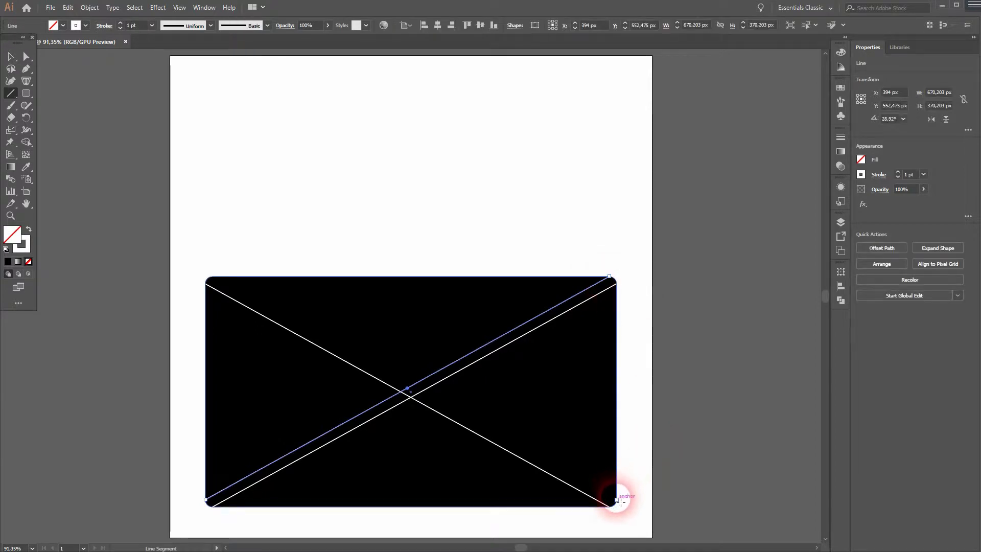
pyautogui.moveTo(614, 503); pyautogui.dragTo(214, 278)
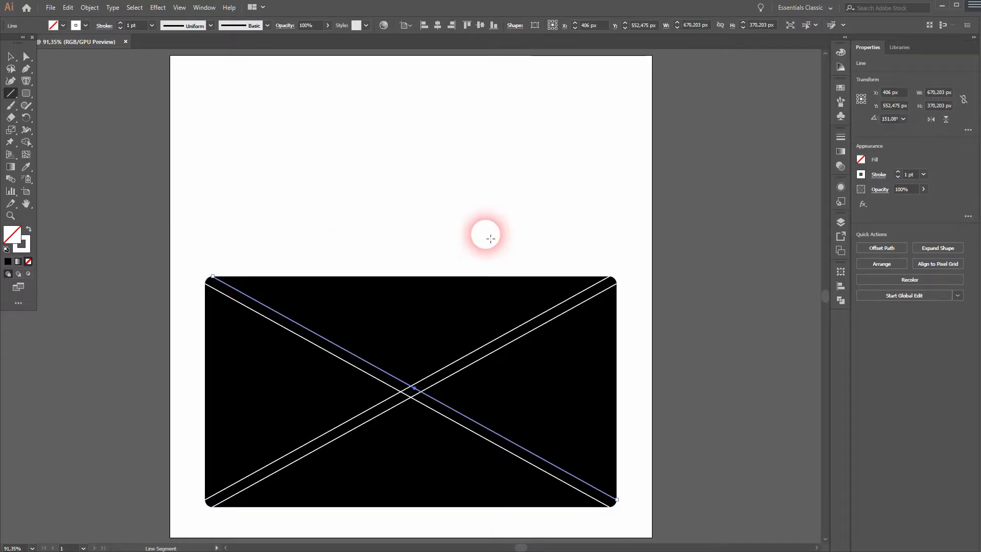
pyautogui.keyDown('ctrl'); pyautogui.click(486, 234); pyautogui.keyUp('ctrl')
# - Select all four diagonal lines and set their stroke weight to 4 pt
pyautogui.press('v')
pyautogui.click(353, 355)
pyautogui.keyDown('shift'); pyautogui.click(358, 365); pyautogui.keyUp('shift')
pyautogui.keyDown('shift'); pyautogui.click(358, 422); pyautogui.keyUp('shift')
pyautogui.keyDown('shift'); pyautogui.click(357, 427); pyautogui.keyUp('shift')
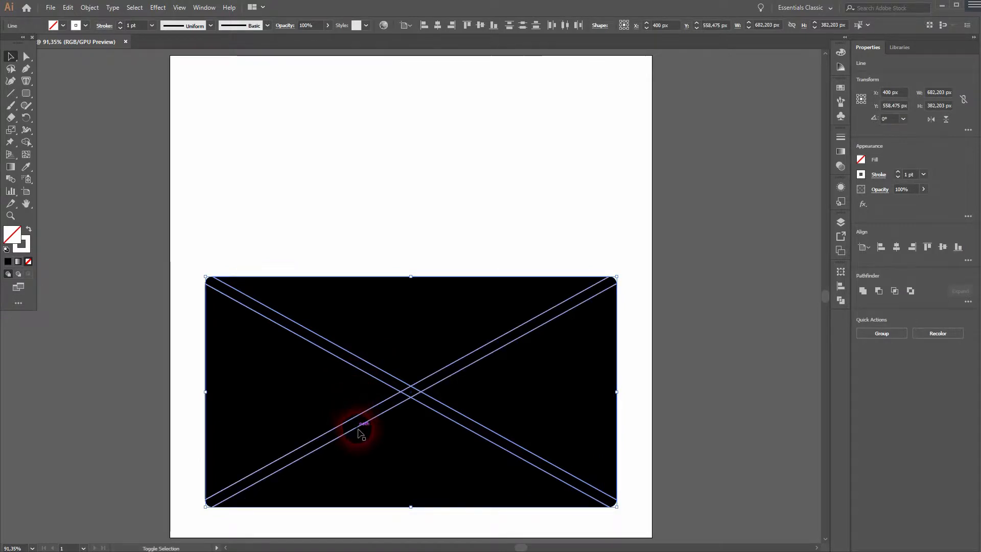
pyautogui.click(121, 23)
pyautogui.click(120, 23)
pyautogui.click(120, 23)
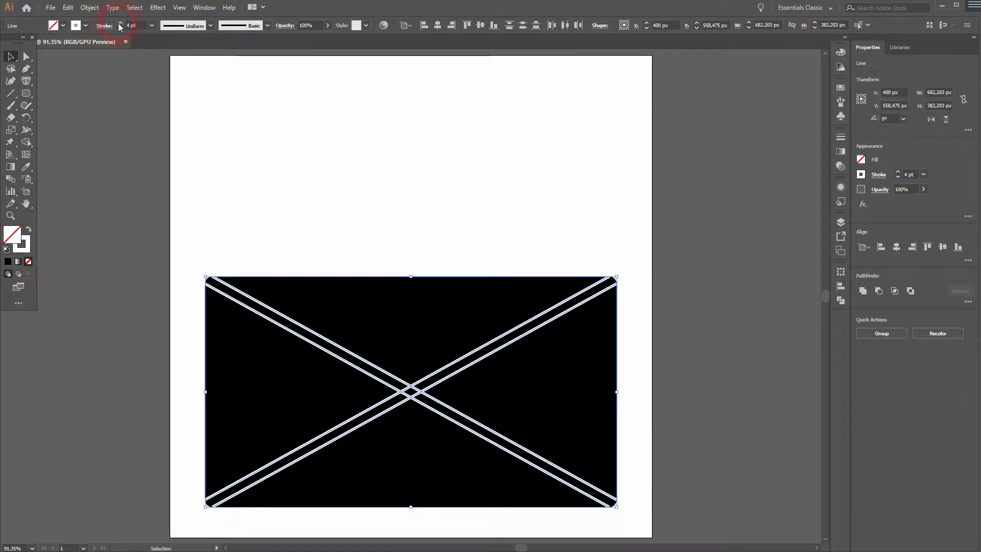
# - Give the four diagonal lines round stroke caps
pyautogui.click(190, 7)
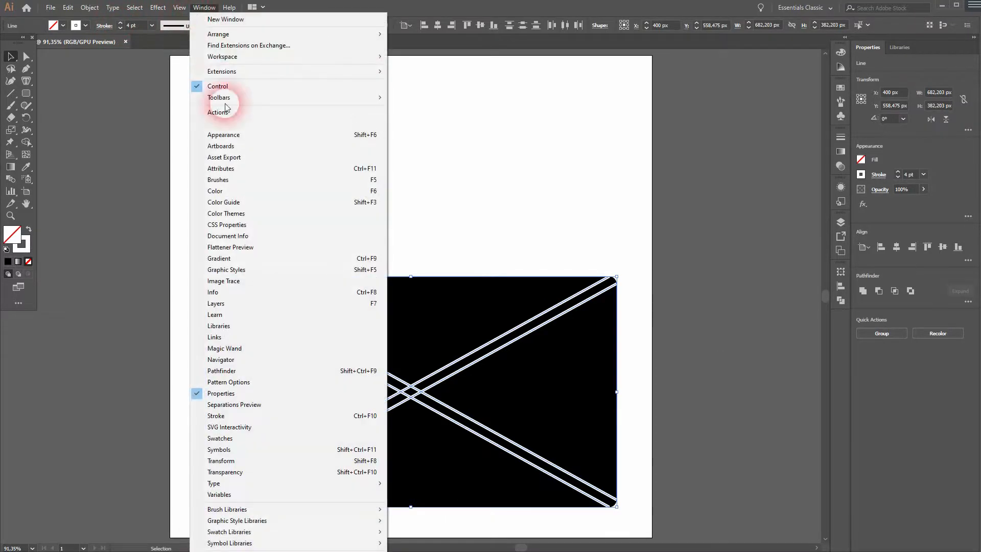
pyautogui.click(268, 414)
pyautogui.click(775, 162)
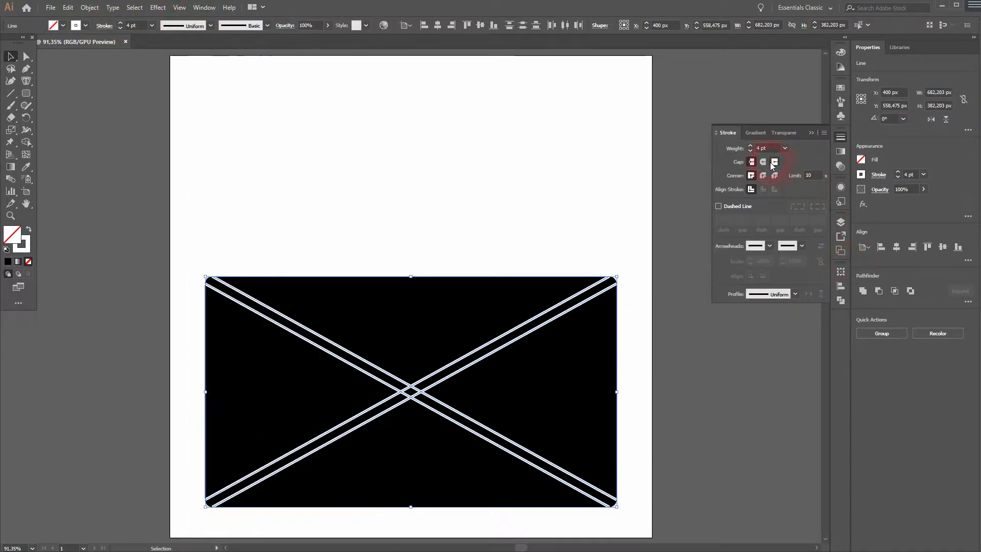
pyautogui.click(766, 162)
pyautogui.click(811, 133)
pyautogui.click(398, 226)
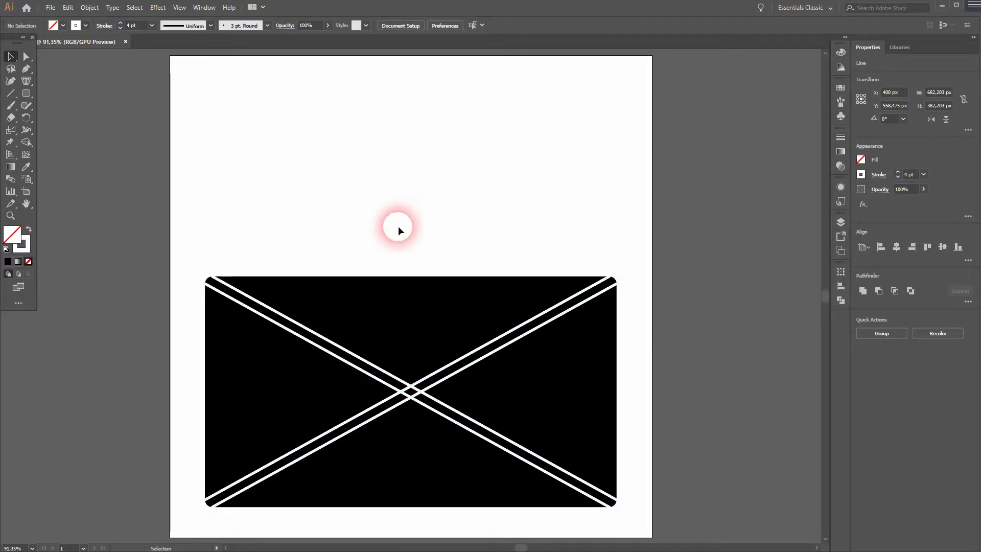
# - Select the whole envelope and remove the lower line of each double diagonal below the crossing with Shape Builder
pyautogui.moveTo(196, 241); pyautogui.dragTo(630, 514)
pyautogui.click(26, 166)
pyautogui.moveTo(26, 142); pyautogui.dragTo(63, 143)
pyautogui.scroll(3, 319, 466)
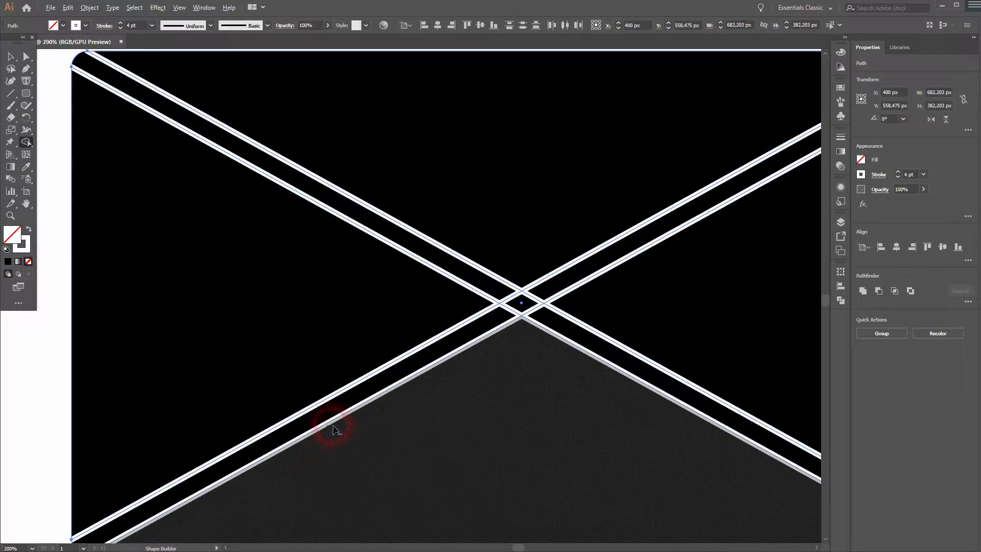
pyautogui.moveTo(332, 429); pyautogui.dragTo(329, 415)
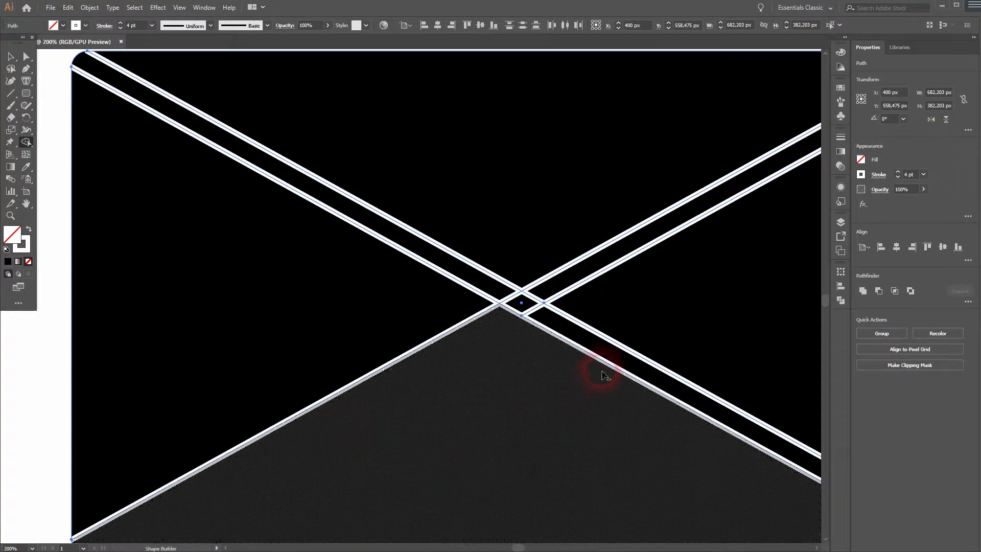
pyautogui.keyDown('alt'); pyautogui.click(605, 363); pyautogui.keyUp('alt')
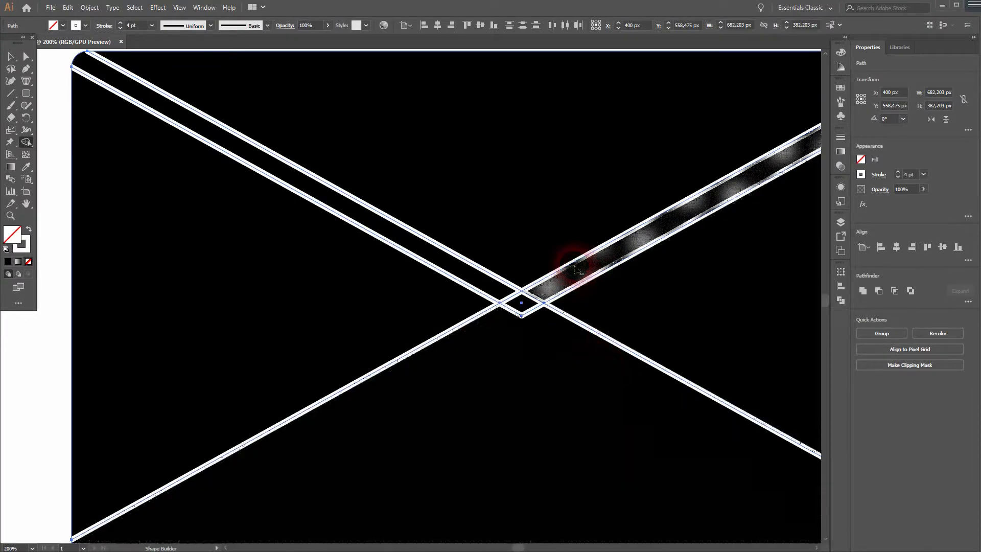
# - Remove the upper line of each double diagonal above the crossing and the surplus centre segments, leaving a V-shaped flap
pyautogui.keyDown('alt'); pyautogui.click(572, 266); pyautogui.keyUp('alt')
pyautogui.keyDown('alt'); pyautogui.click(486, 270); pyautogui.keyUp('alt')
pyautogui.keyDown('alt'); pyautogui.click(509, 297); pyautogui.keyUp('alt')
pyautogui.keyDown('alt'); pyautogui.click(532, 296); pyautogui.keyUp('alt')
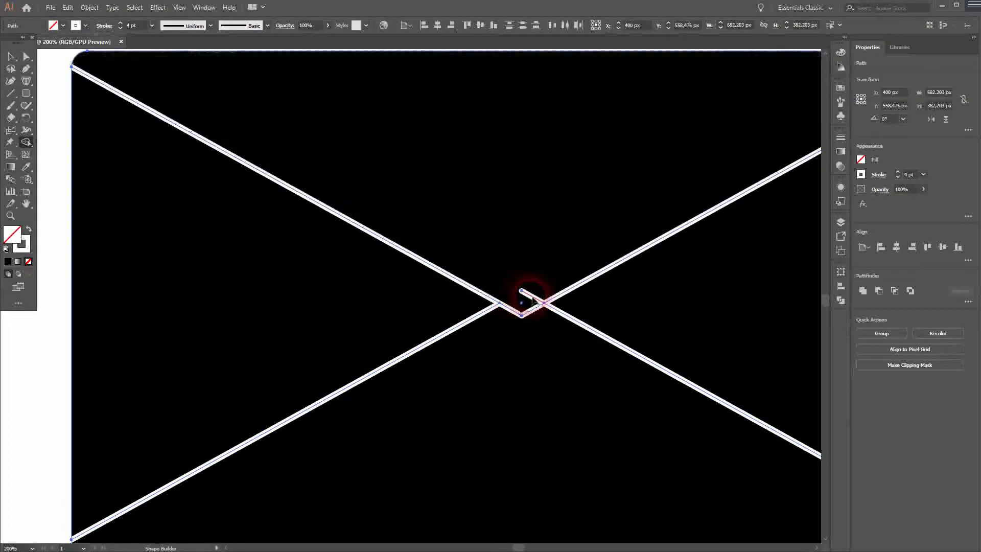
pyautogui.hotkey('ctrl', '0')
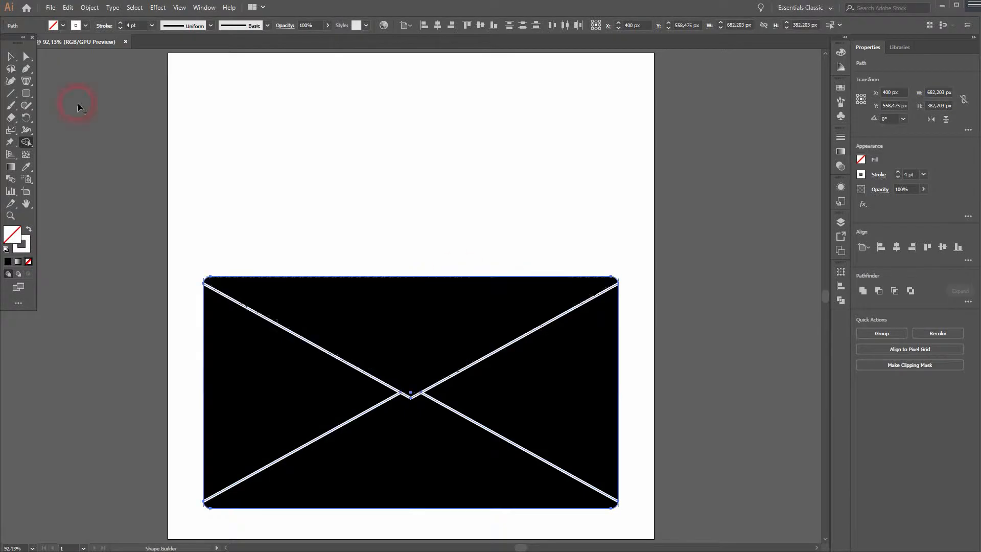
pyautogui.click(11, 58)
pyautogui.click(314, 175)
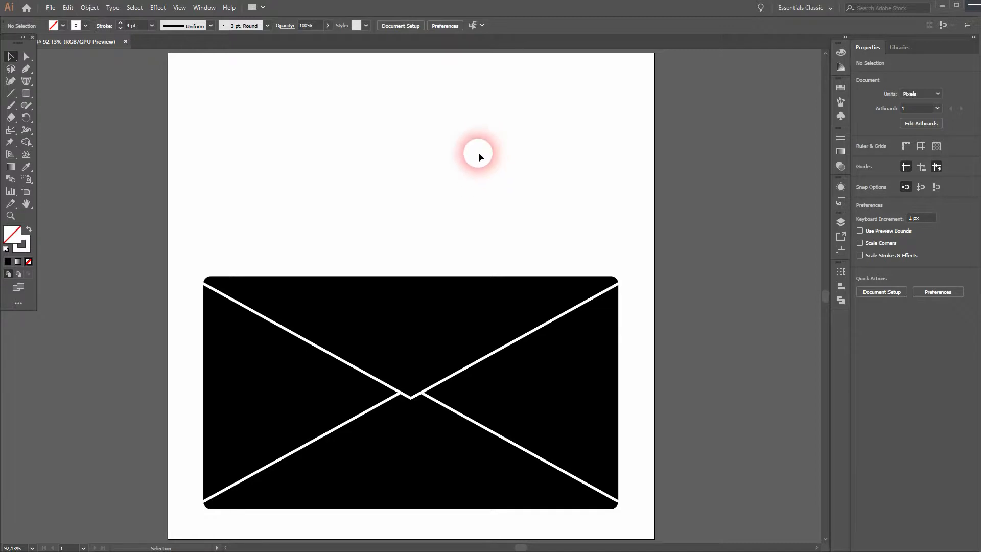
# - Draw a white rounded rectangle with a black stroke, about 423 by 474 px, over the envelope and centre it horizontally
pyautogui.click(25, 93)
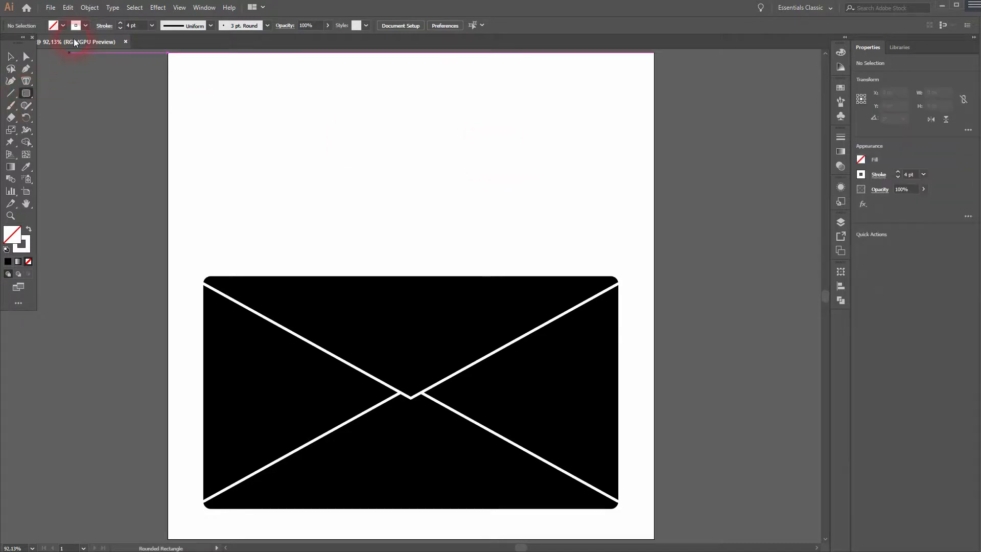
pyautogui.click(29, 231)
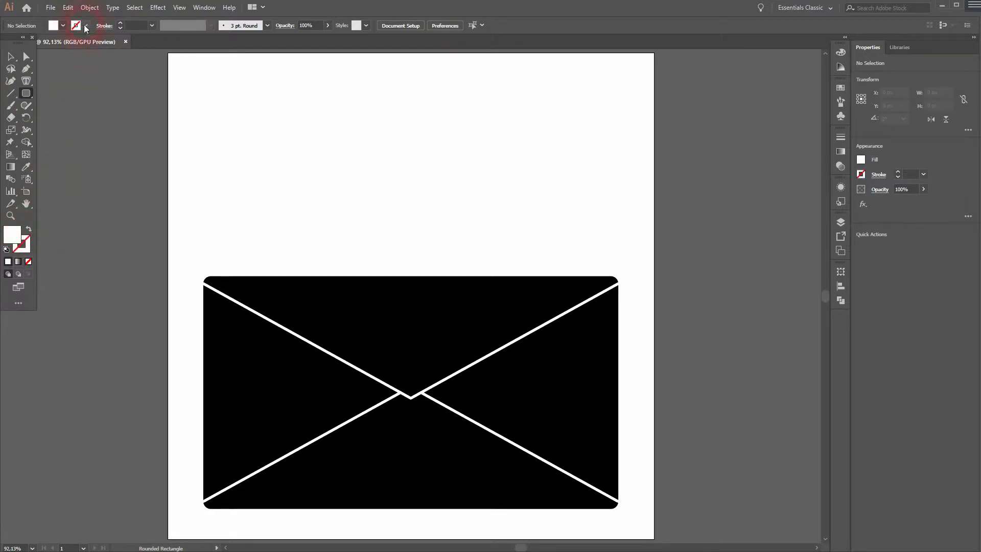
pyautogui.click(85, 26)
pyautogui.click(31, 45)
pyautogui.click(255, 152)
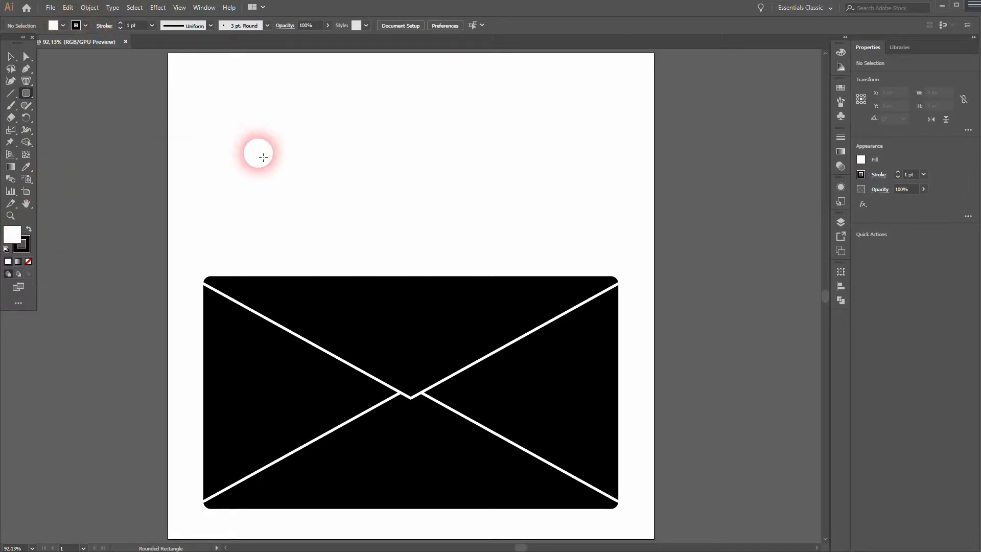
pyautogui.moveTo(282, 141); pyautogui.dragTo(530, 430)
pyautogui.moveTo(534, 290); pyautogui.dragTo(545, 292)
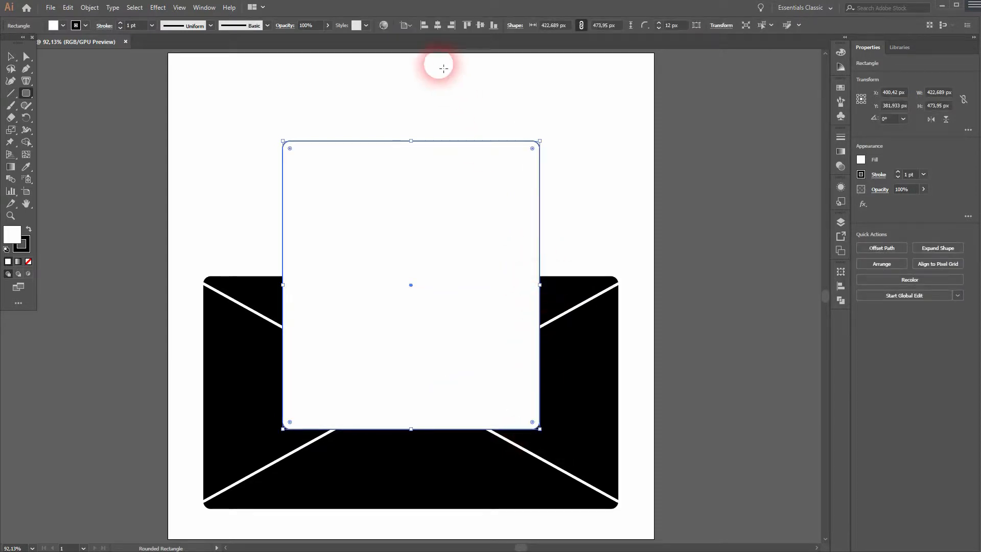
pyautogui.click(438, 25)
# - Set the white sheet's stroke to 3 pt and shorten the sheet by lowering its upper edge
pyautogui.click(121, 23)
pyautogui.click(121, 23)
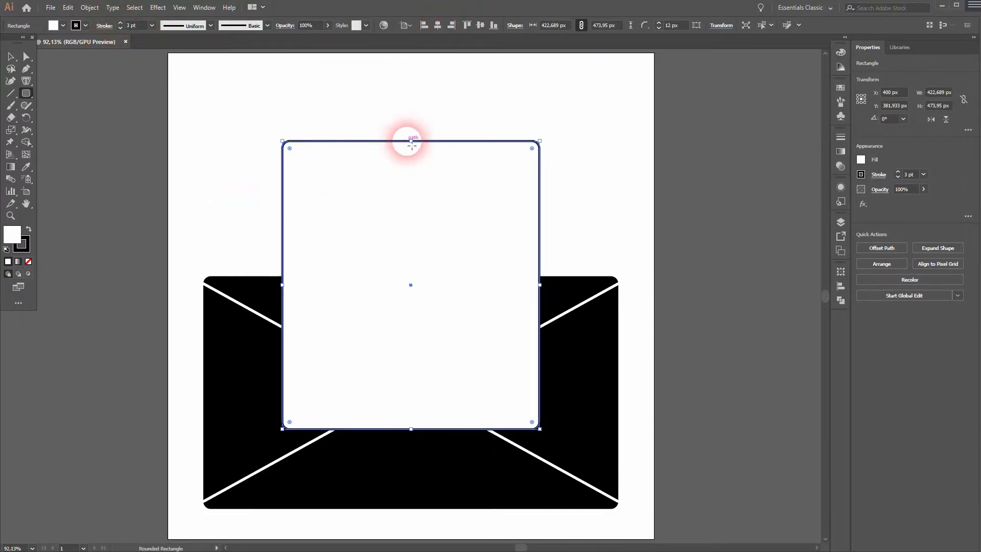
pyautogui.moveTo(411, 143); pyautogui.dragTo(412, 179)
pyautogui.keyDown('ctrl'); pyautogui.click(197, 204); pyautogui.keyUp('ctrl')
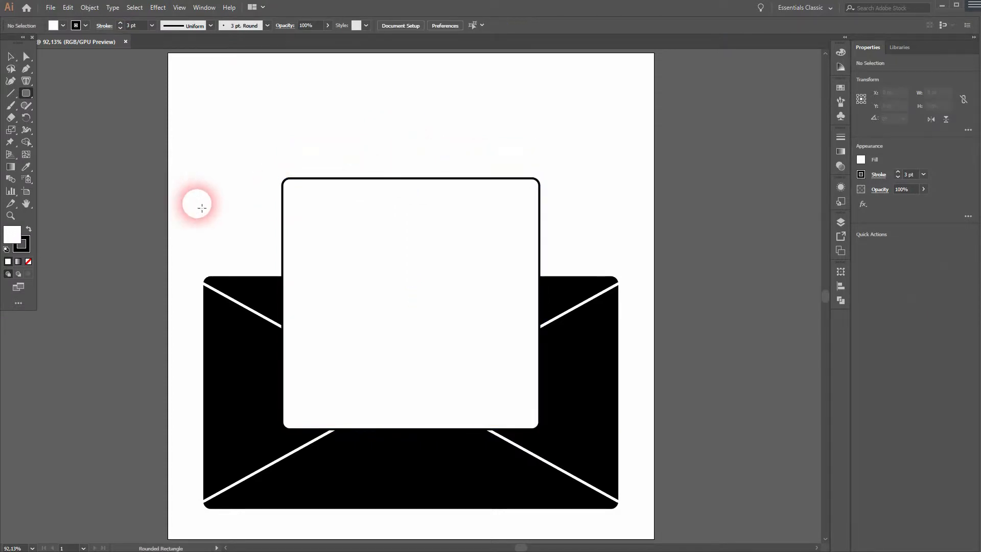
pyautogui.press('v')
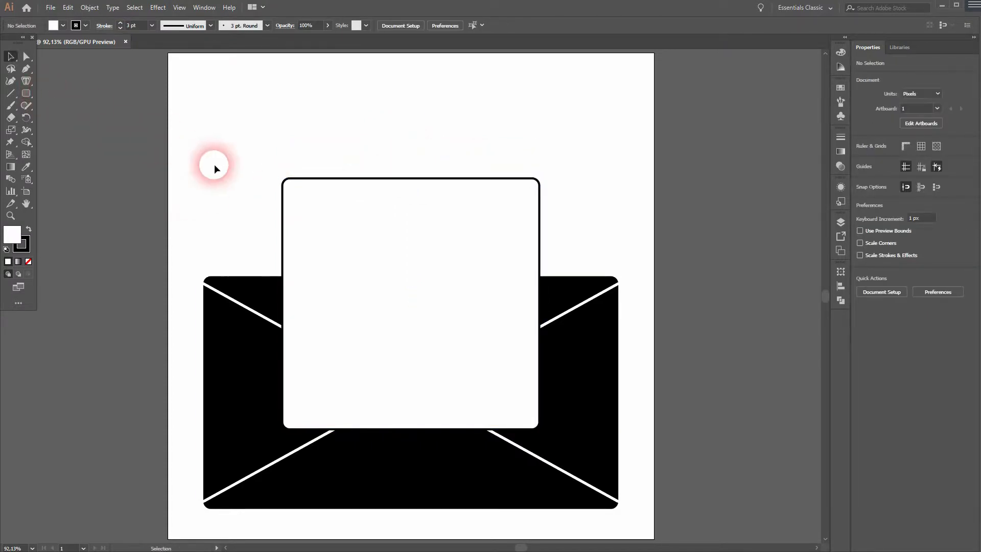
# - Draw a horizontal black 5 pt line without fill, about 268 px long, near the top of the white sheet
pyautogui.click(11, 94)
pyautogui.click(53, 25)
pyautogui.click(8, 45)
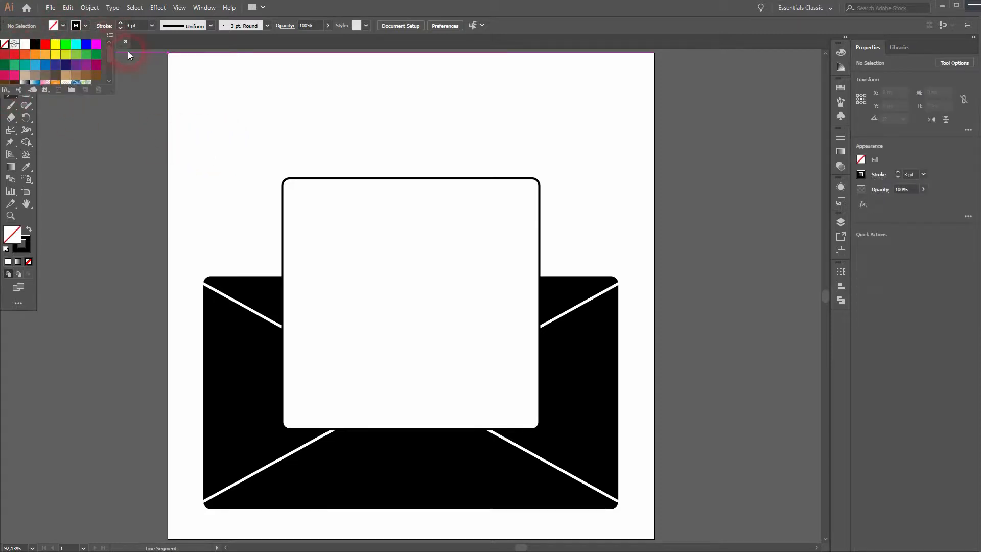
pyautogui.click(119, 58)
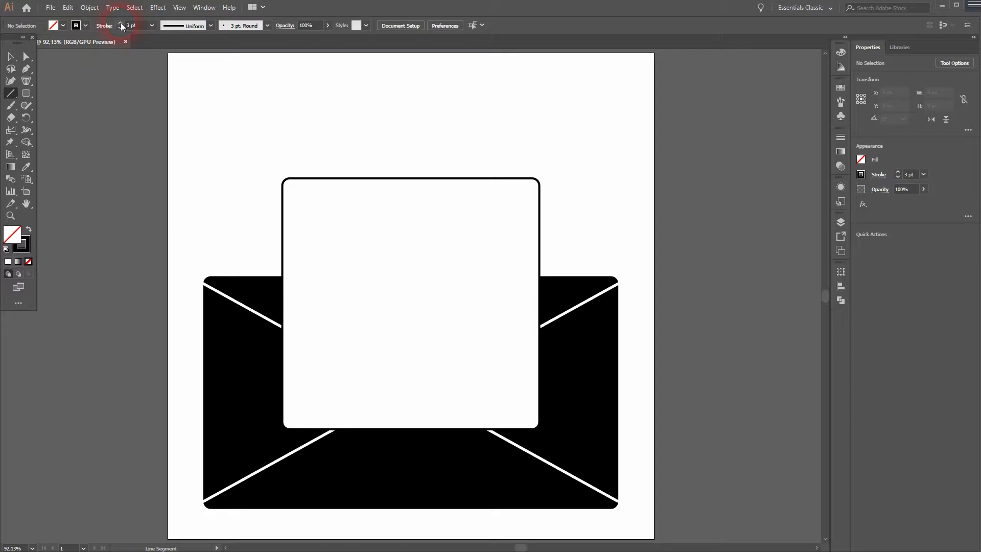
pyautogui.moveTo(335, 219); pyautogui.dragTo(504, 224)
# - Duplicate the line a short distance below the original and set the copy's stroke to 3 pt
pyautogui.press('v')
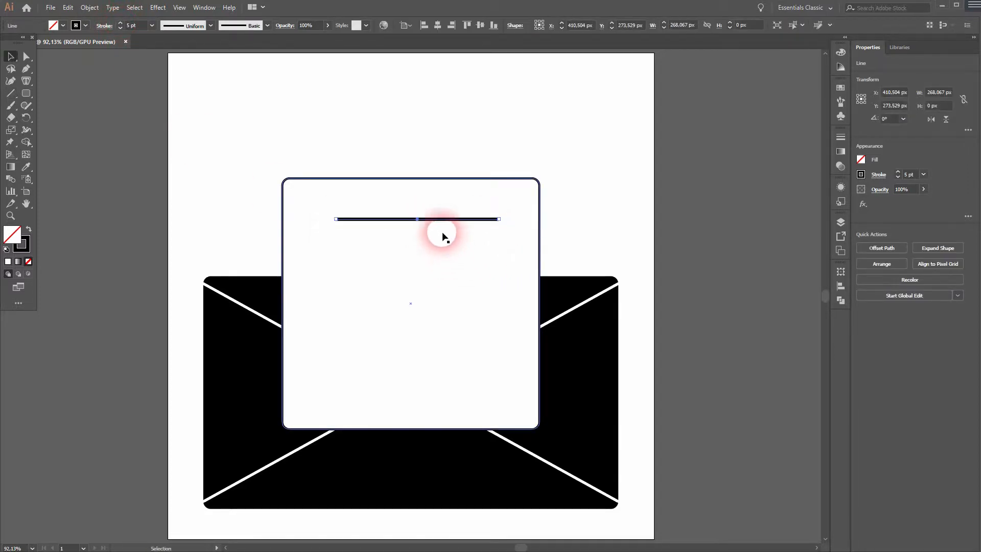
pyautogui.moveTo(436, 223); pyautogui.dragTo(437, 259)
pyautogui.click(119, 29)
pyautogui.click(120, 29)
pyautogui.click(205, 207)
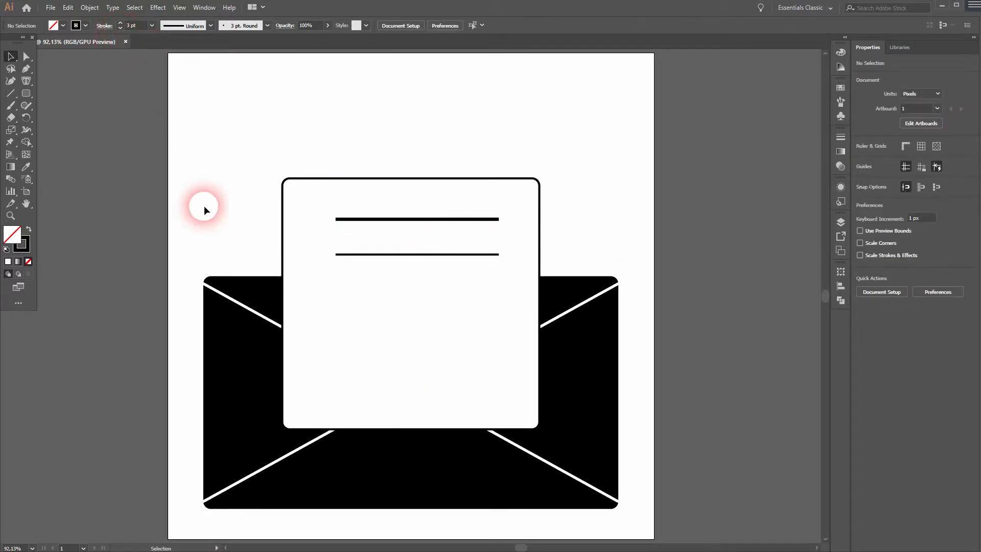
# - Centre the two text lines horizontally on the white sheet
pyautogui.moveTo(256, 139); pyautogui.dragTo(538, 234)
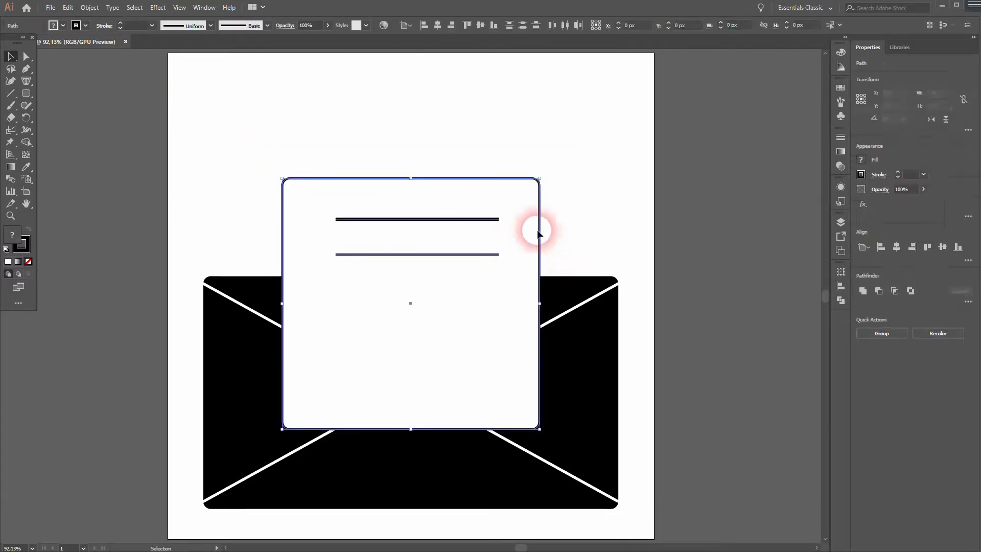
pyautogui.click(438, 24)
pyautogui.click(599, 158)
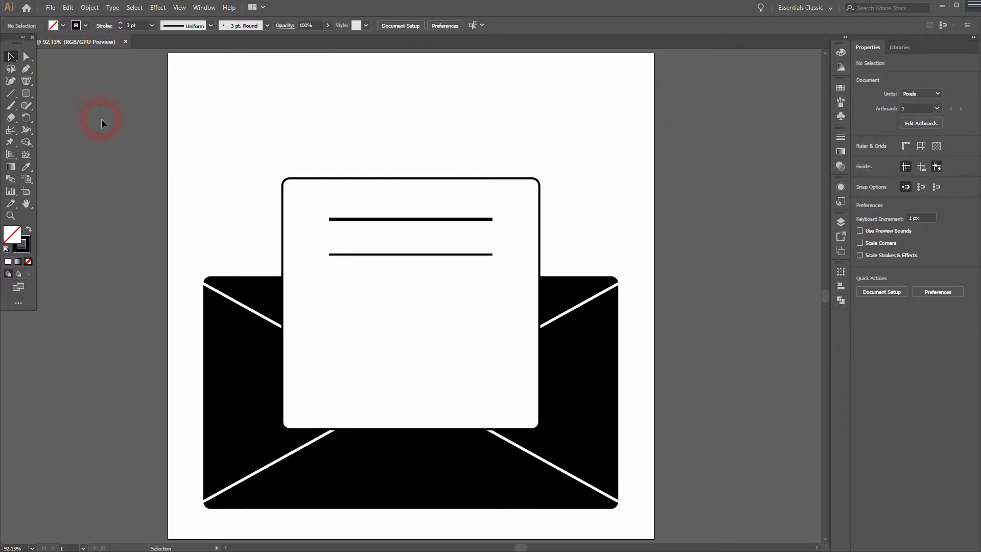
# - Draw a straight Pen path without fill or stroke from the envelope's upper-left corner, about 129 px up to the sheet's left edge
pyautogui.moveTo(26, 72); pyautogui.dragTo(72, 72)
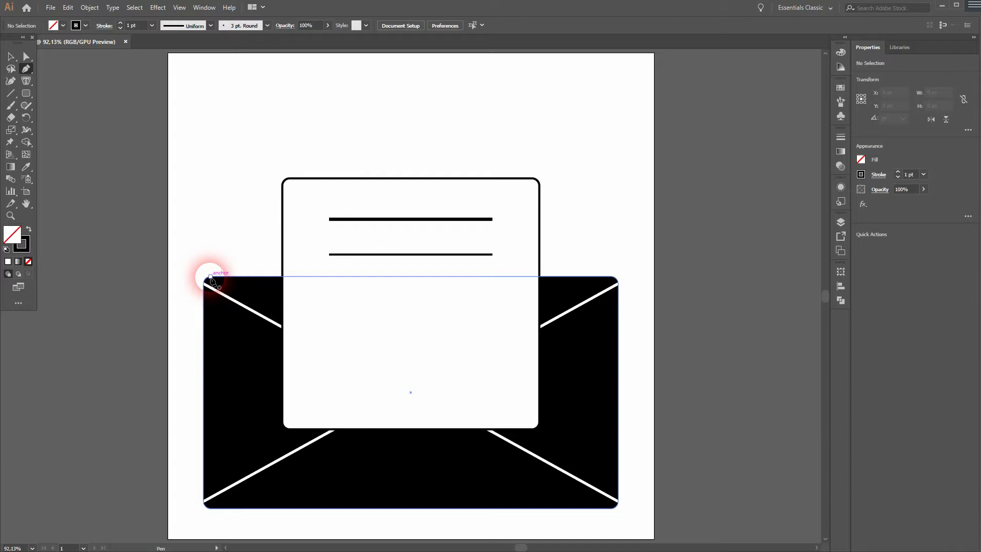
pyautogui.click(85, 26)
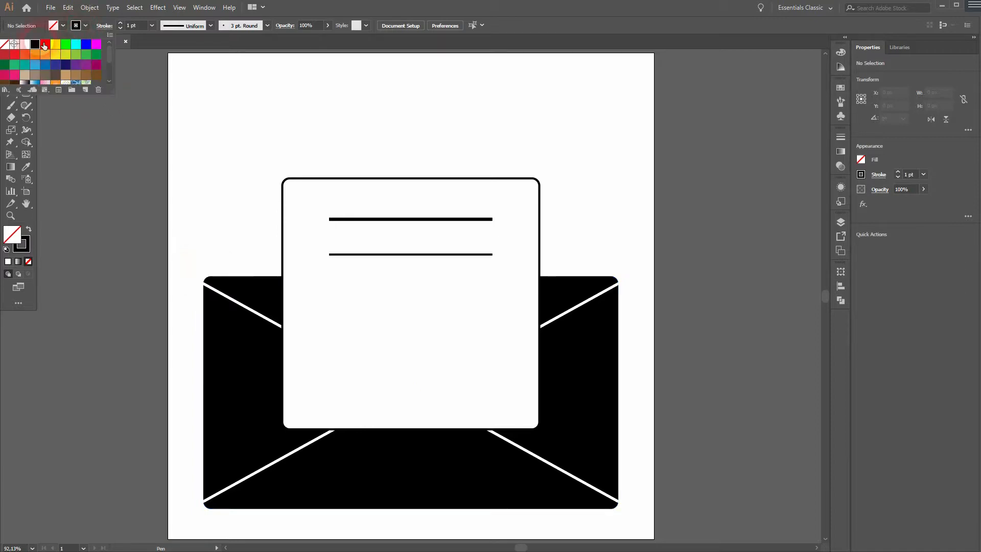
pyautogui.click(8, 43)
pyautogui.click(240, 192)
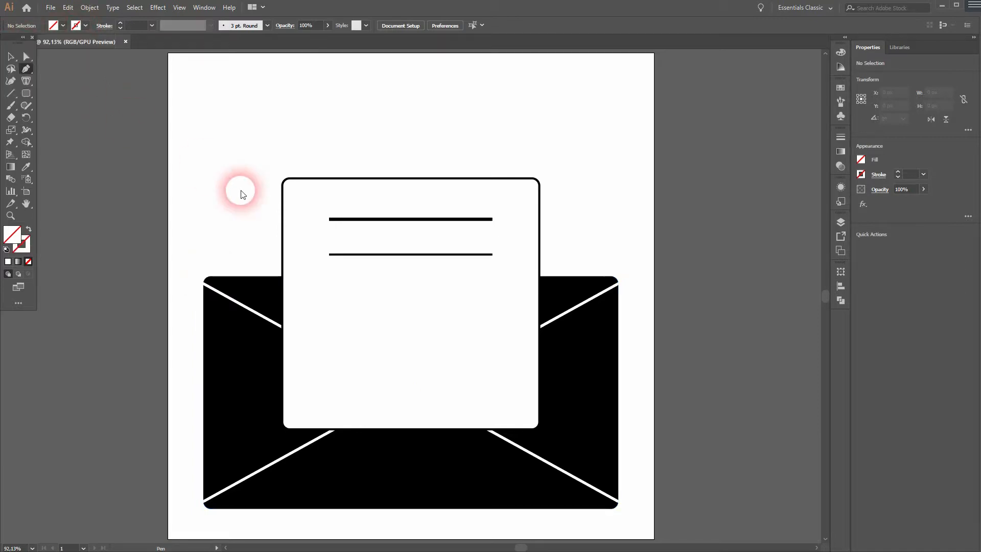
pyautogui.click(211, 278)
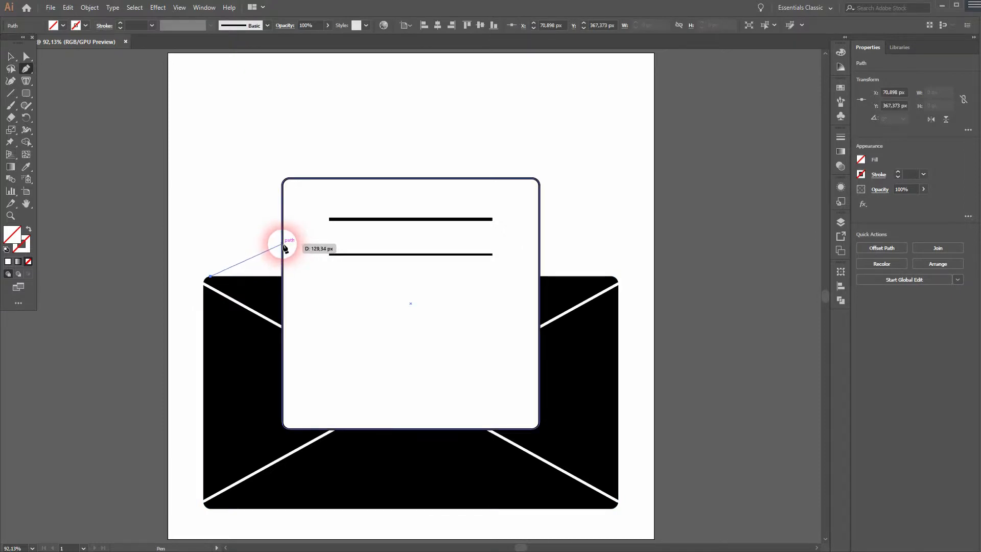
pyautogui.click(282, 244)
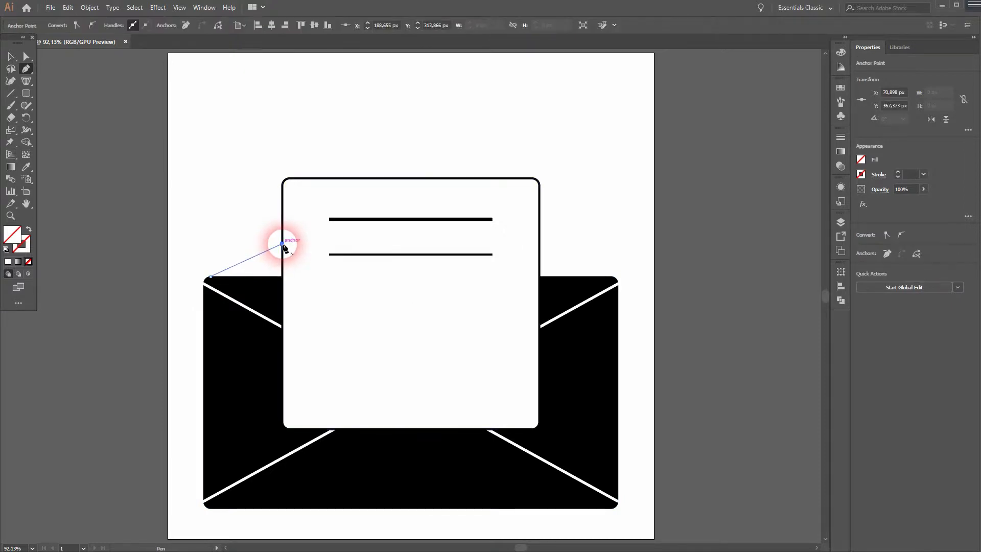
pyautogui.keyDown('ctrl'); pyautogui.click(201, 221); pyautogui.keyUp('ctrl')
pyautogui.hotkey('ctrl', 'y')
pyautogui.scroll(5, 219, 274)
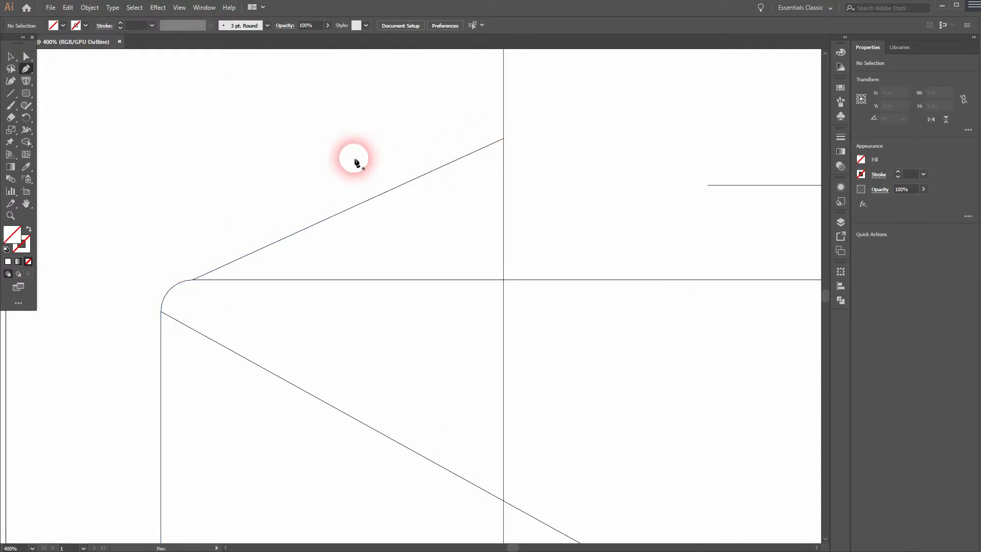
pyautogui.hotkey('ctrl', '0')
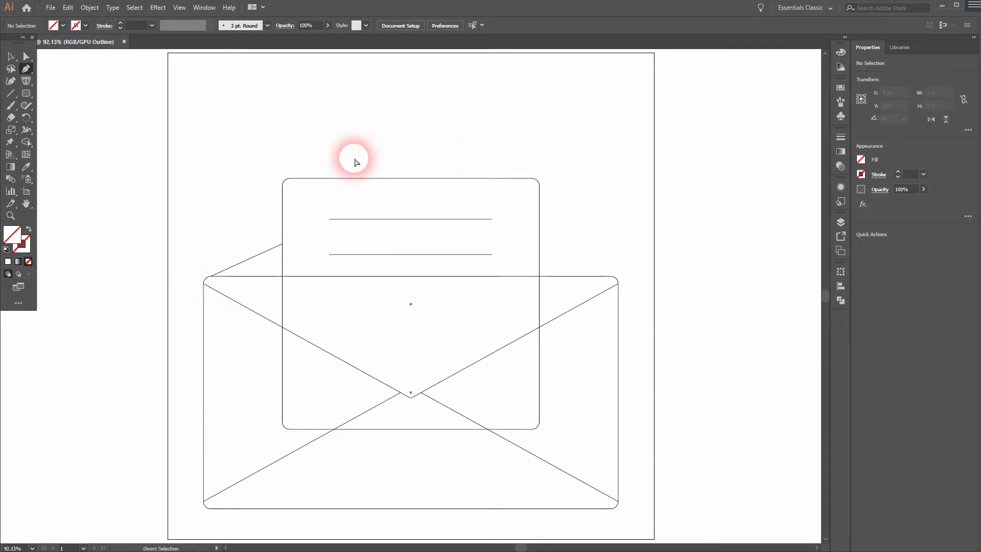
pyautogui.hotkey('ctrl', 'y')
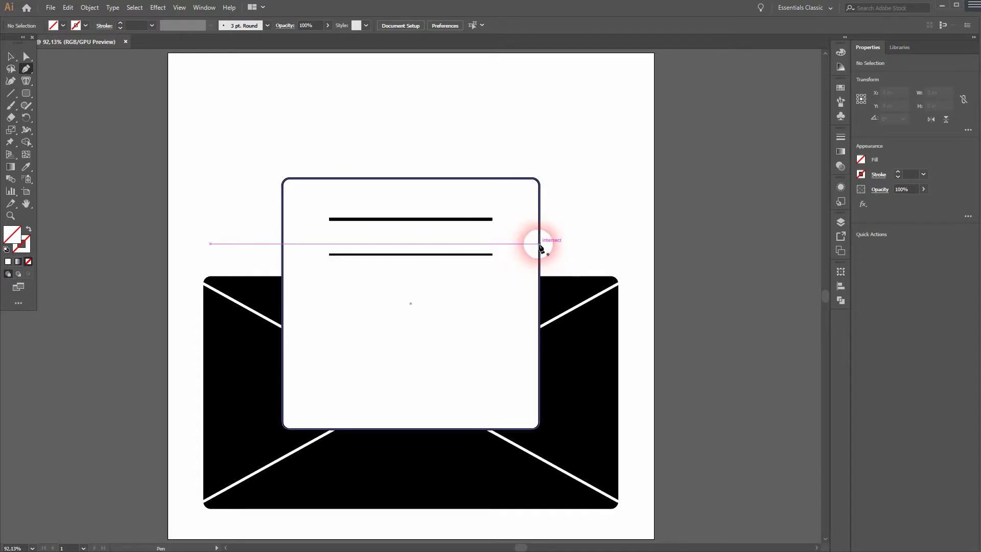
# - Draw the mirrored Pen path, about 129 px long, from the sheet's right edge down to the envelope's upper-right corner
pyautogui.hotkey('ctrl', 'y')
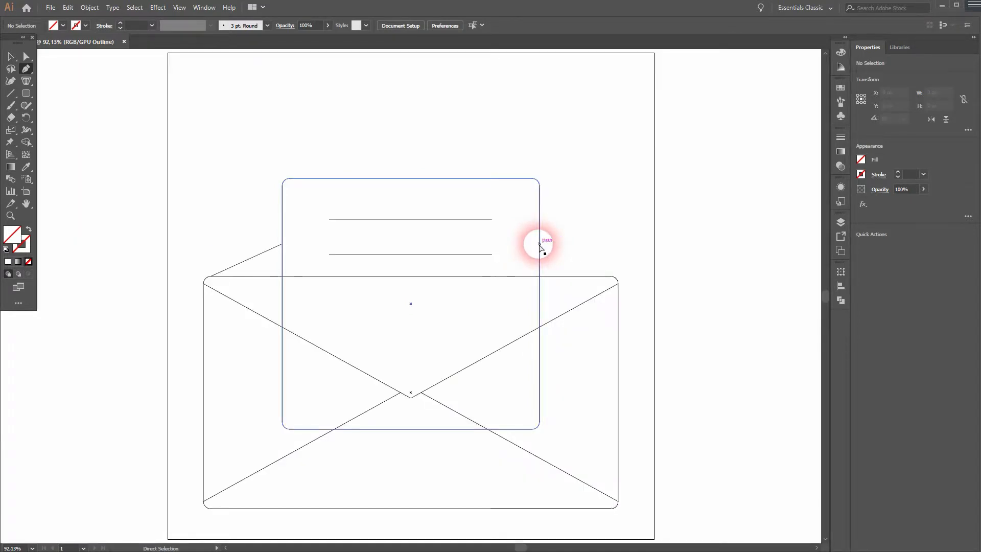
pyautogui.hotkey('ctrl', 'y')
pyautogui.click(540, 244)
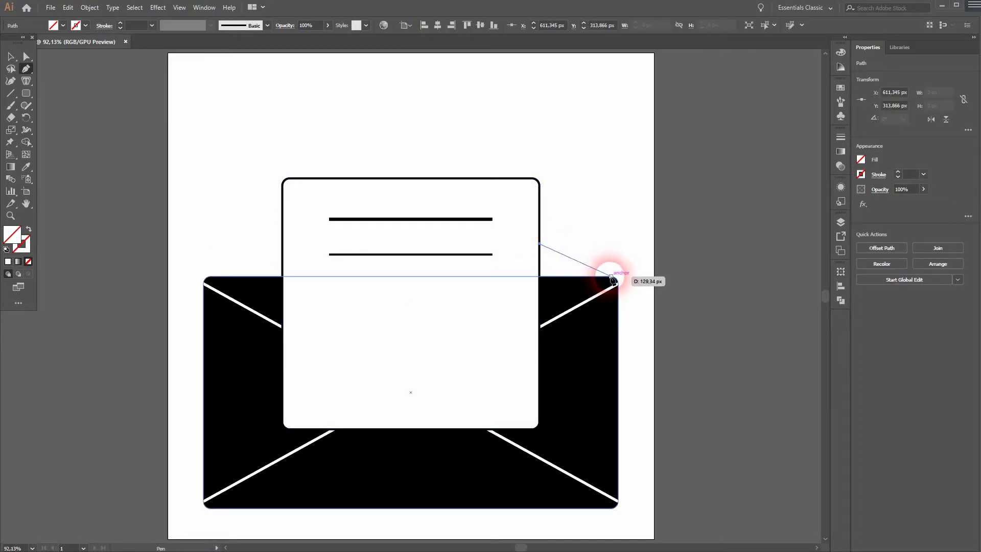
pyautogui.keyDown('ctrl'); pyautogui.click(643, 262); pyautogui.keyUp('ctrl')
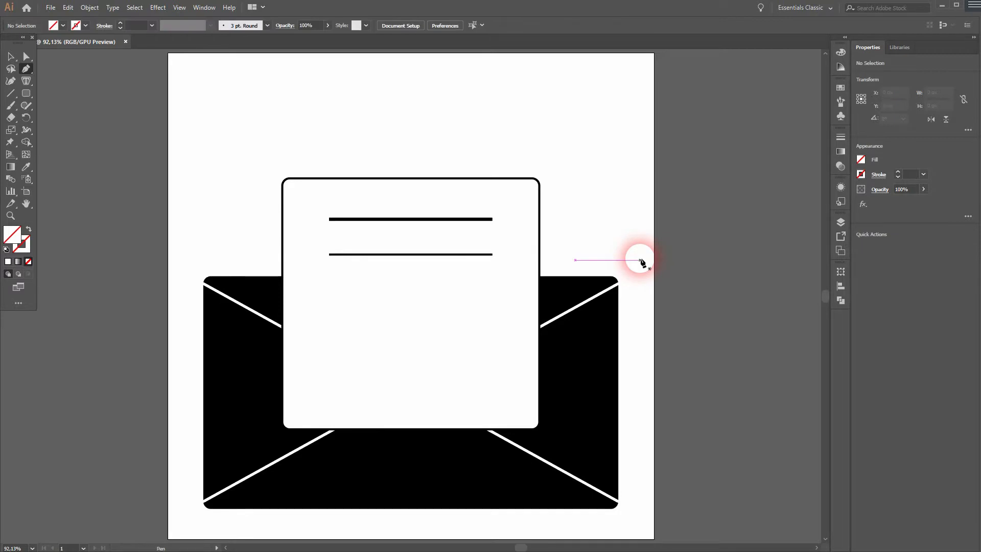
pyautogui.hotkey('ctrl', 'y')
pyautogui.keyDown('alt'); pyautogui.scroll(2, 632, 265); pyautogui.keyUp('alt')
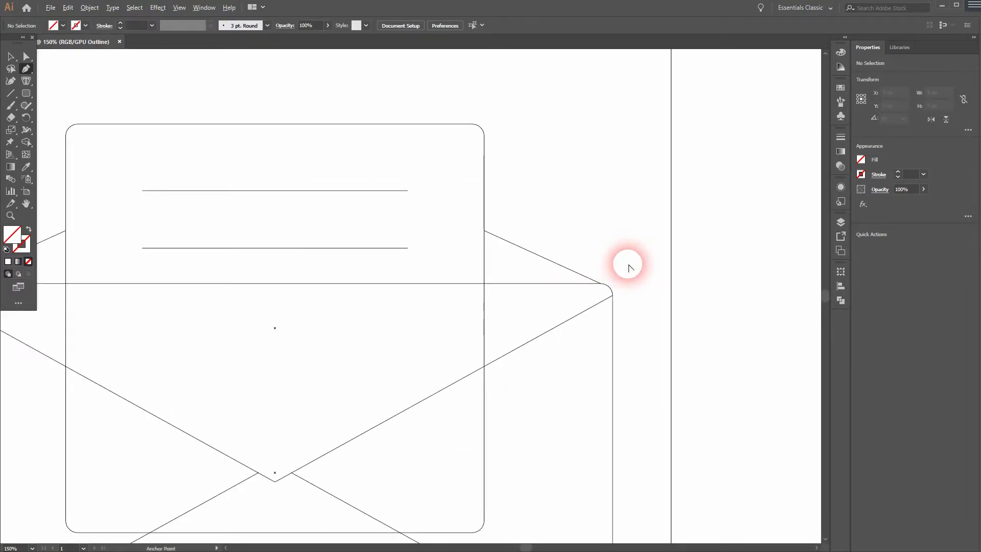
pyautogui.keyDown('alt'); pyautogui.scroll(-1, 629, 265); pyautogui.keyUp('alt')
pyautogui.hotkey('ctrl', 'y')
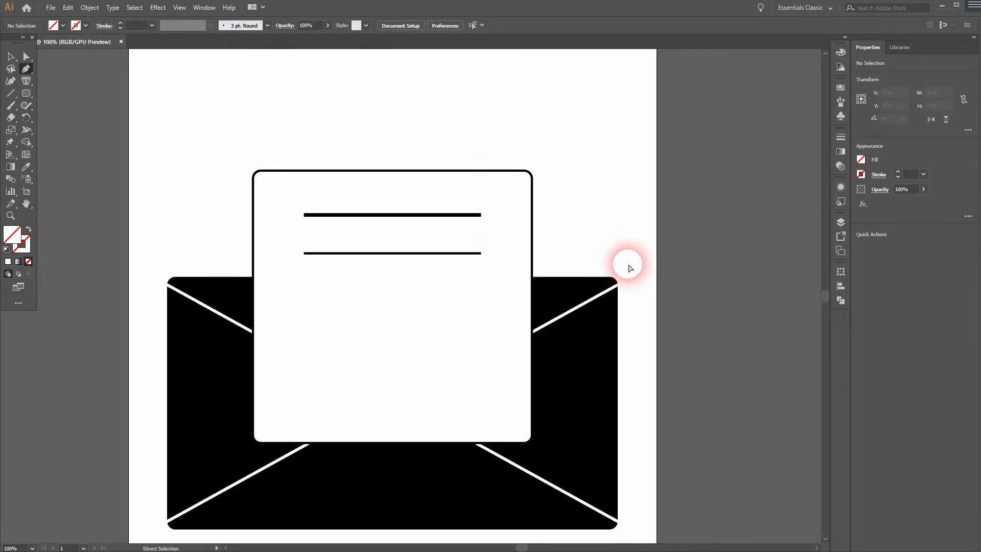
# - With Shape Builder and a black fill without stroke, merge the triangles on both sides of the sheet with the envelope's upper corner areas
pyautogui.press('v')
pyautogui.moveTo(183, 167); pyautogui.dragTo(642, 532)
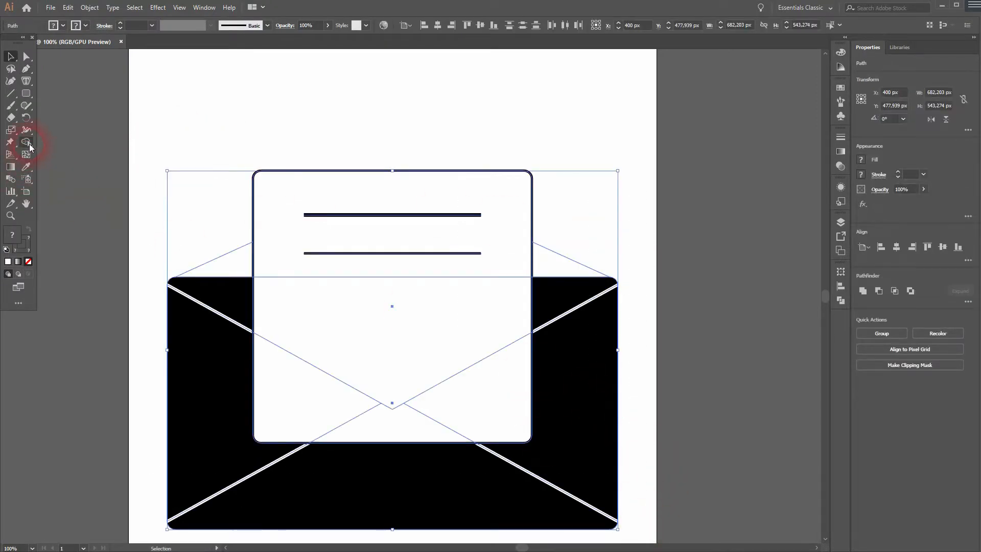
pyautogui.click(26, 142)
pyautogui.click(63, 25)
pyautogui.click(38, 46)
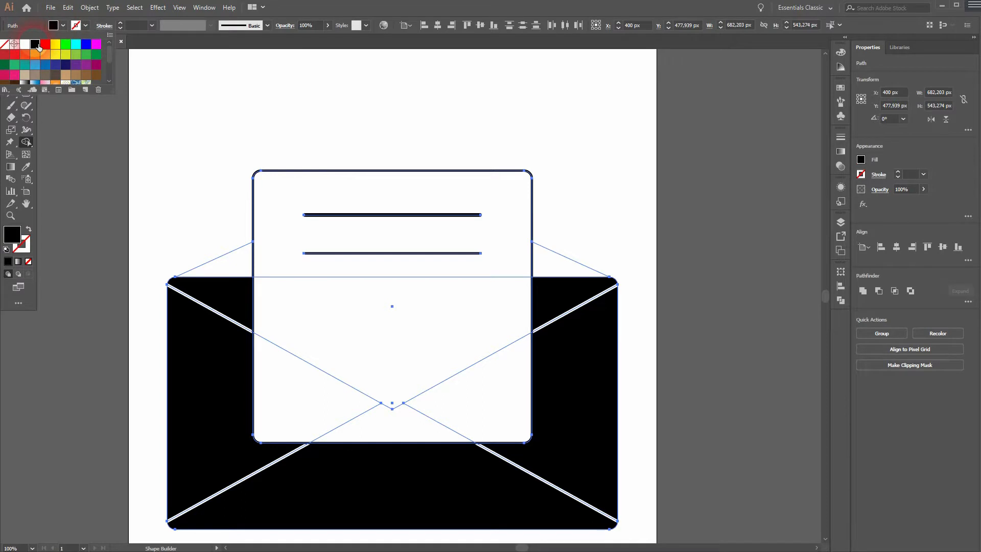
pyautogui.click(141, 131)
pyautogui.moveTo(233, 295); pyautogui.dragTo(234, 270)
pyautogui.moveTo(591, 284); pyautogui.dragTo(564, 269)
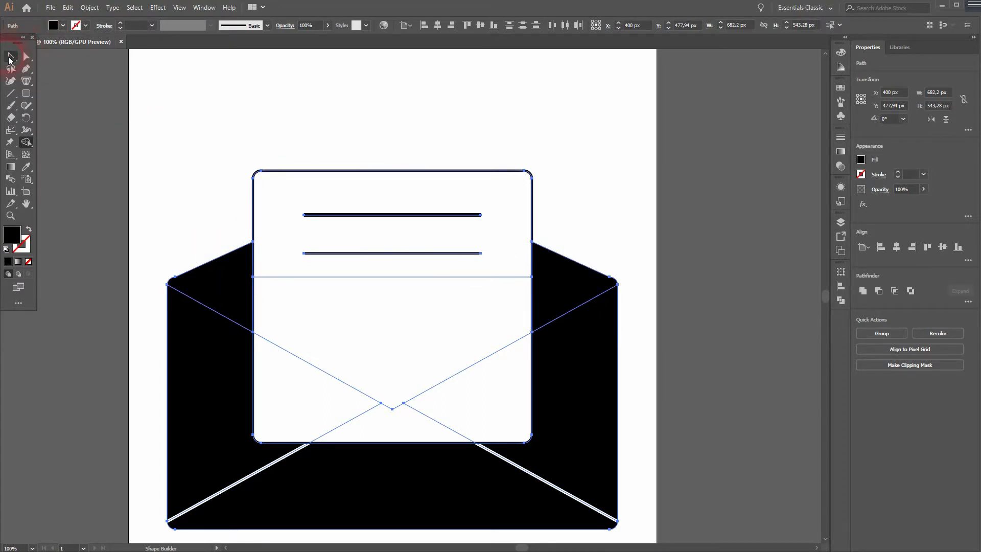
pyautogui.click(11, 57)
pyautogui.click(165, 136)
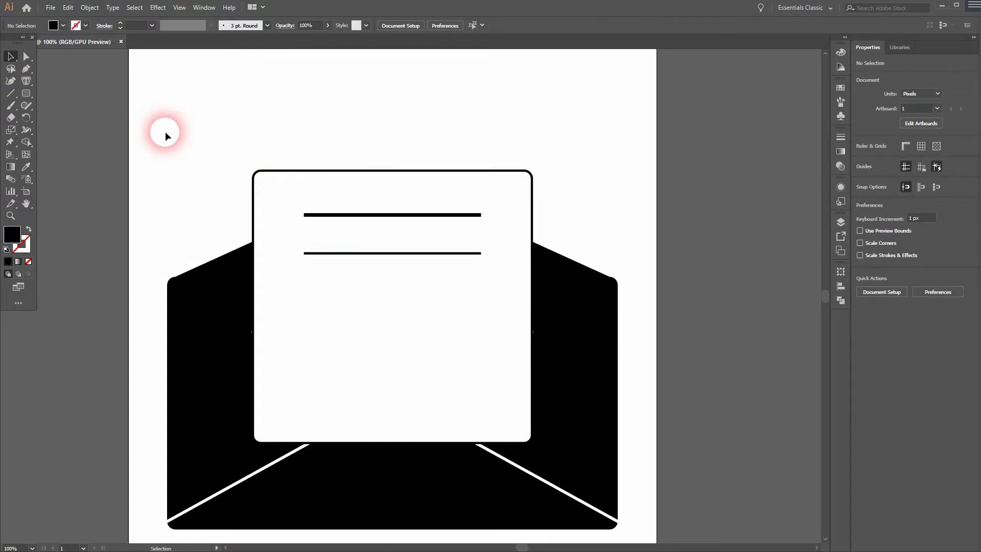
# - Examine in outline view which separate shapes make up the envelope, moving pieces aside and undoing each move
pyautogui.scroll(-1, 278, 90)
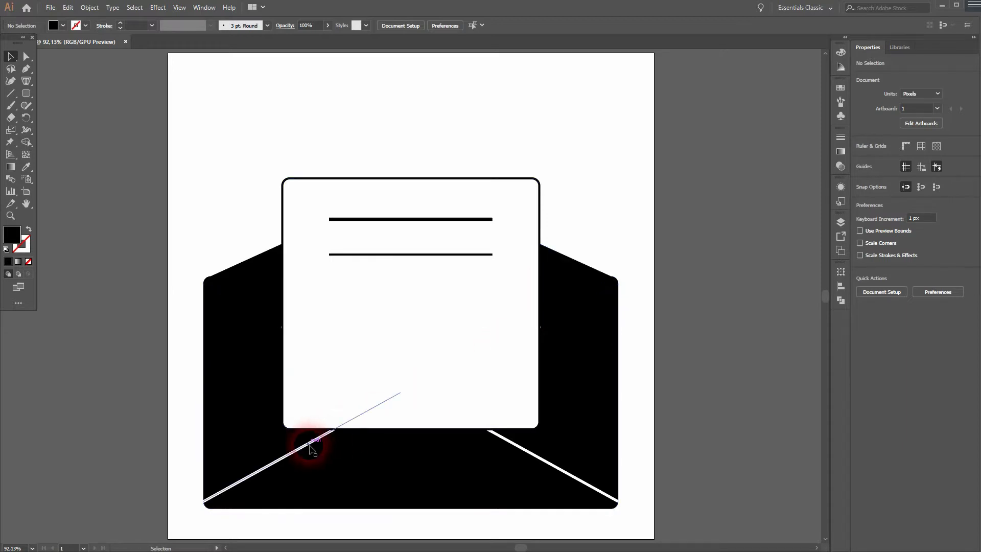
pyautogui.hotkey('ctrl', 'y')
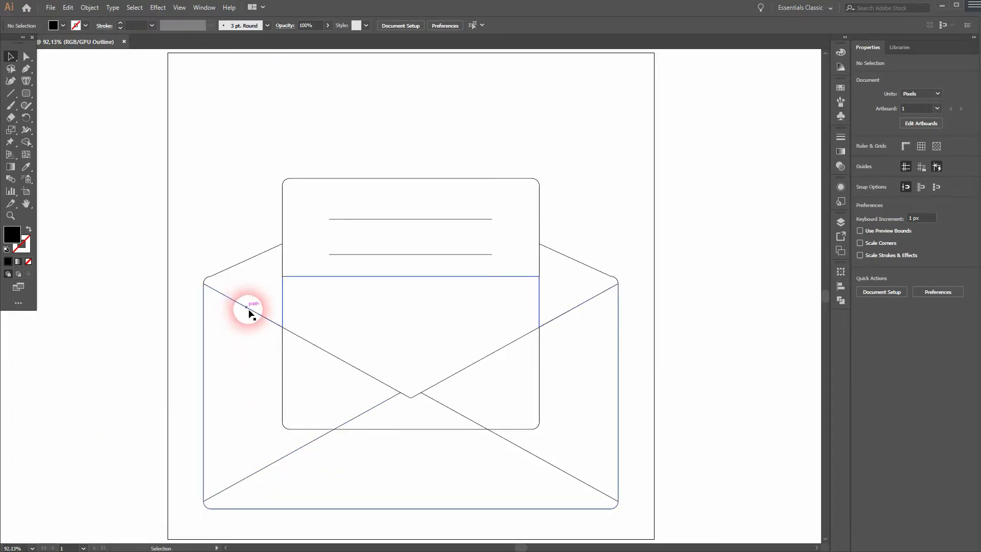
pyautogui.click(618, 348)
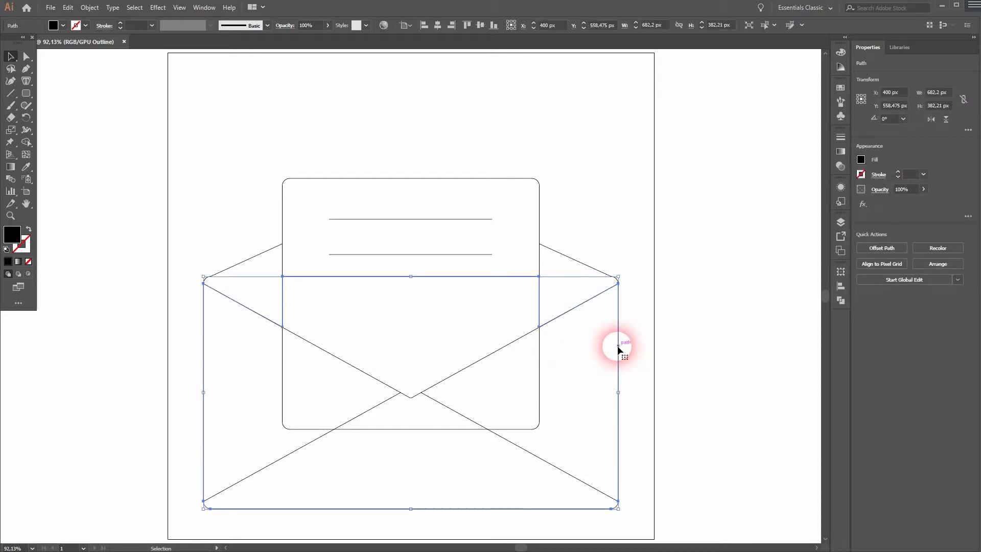
pyautogui.click(619, 186)
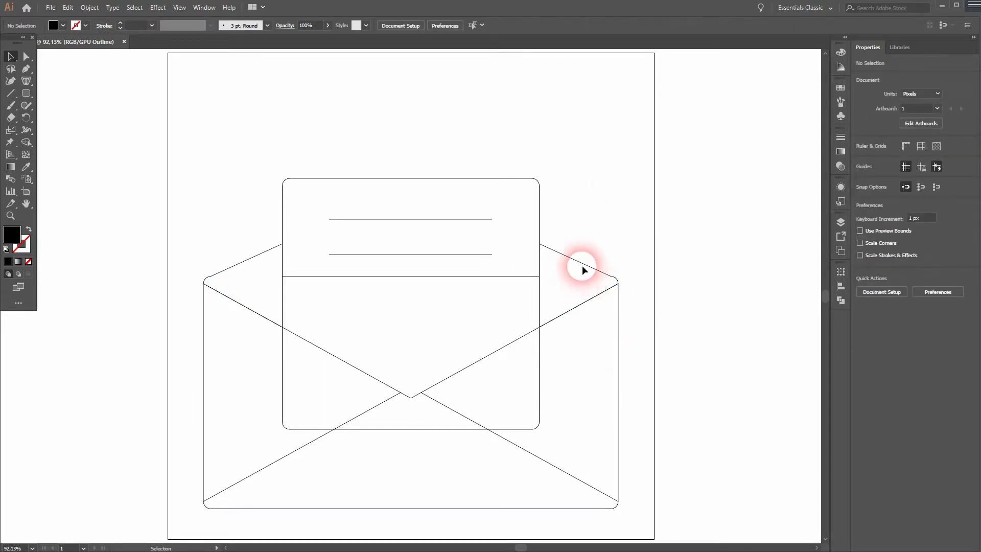
pyautogui.click(581, 264)
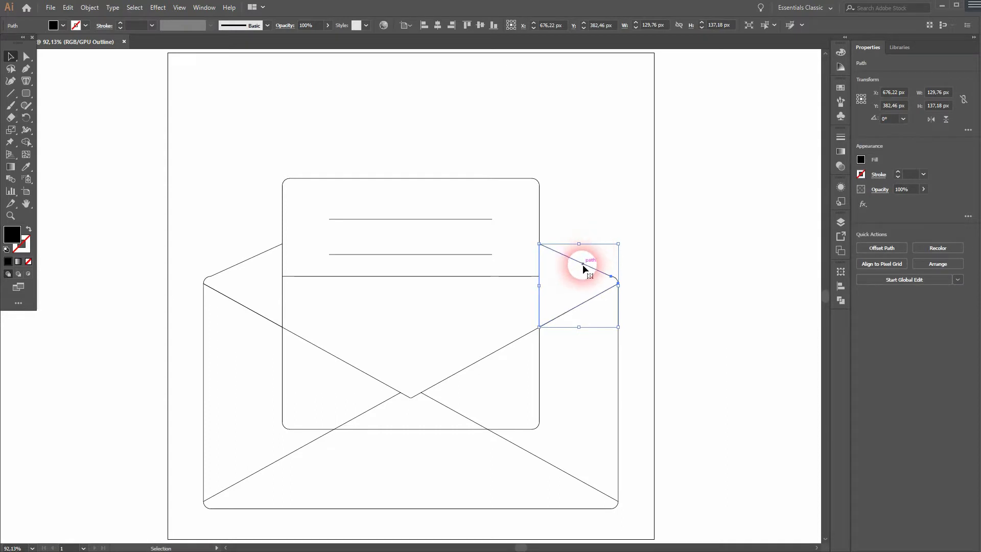
pyautogui.moveTo(585, 270); pyautogui.dragTo(647, 176)
pyautogui.hotkey('ctrl', 'z')
pyautogui.hotkey('ctrl', 'z')
pyautogui.hotkey('ctrl', 'z')
pyautogui.click(202, 420)
pyautogui.moveTo(203, 419); pyautogui.dragTo(47, 401)
pyautogui.hotkey('ctrl', 'z')
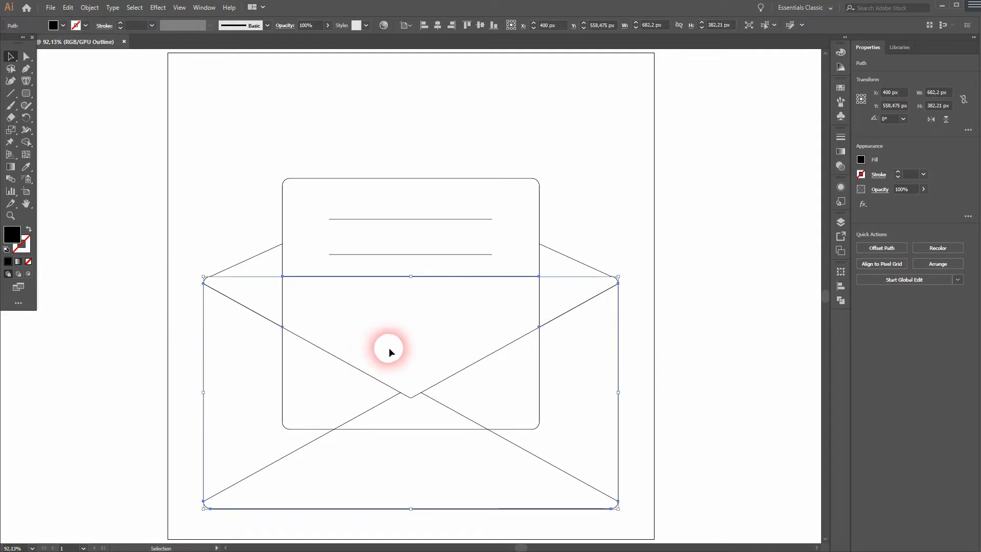
pyautogui.hotkey('ctrl', 'y')
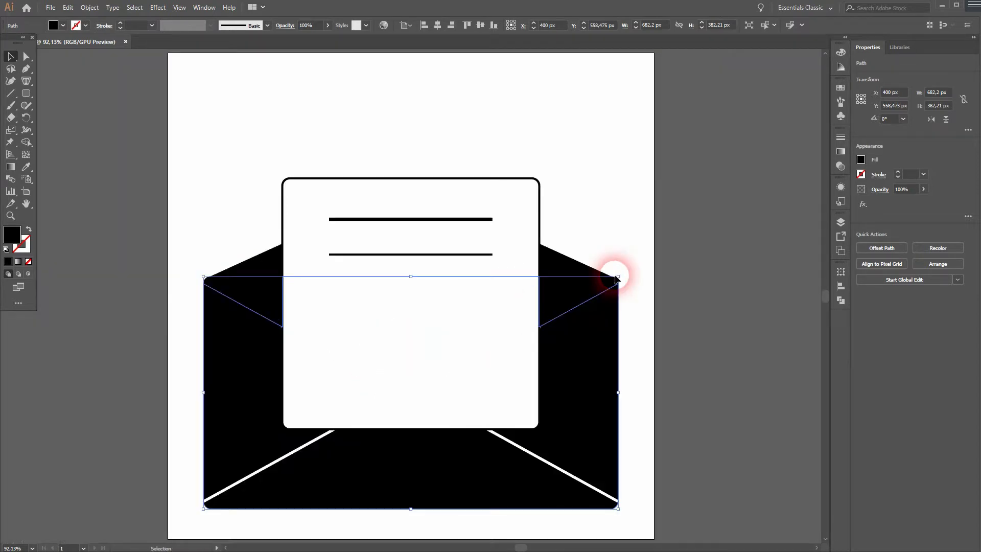
# - With Shape Builder, merge the sheet's lower areas outside the V-shaped opening into the envelope's left, right and bottom flaps
pyautogui.moveTo(192, 523); pyautogui.dragTo(680, 275)
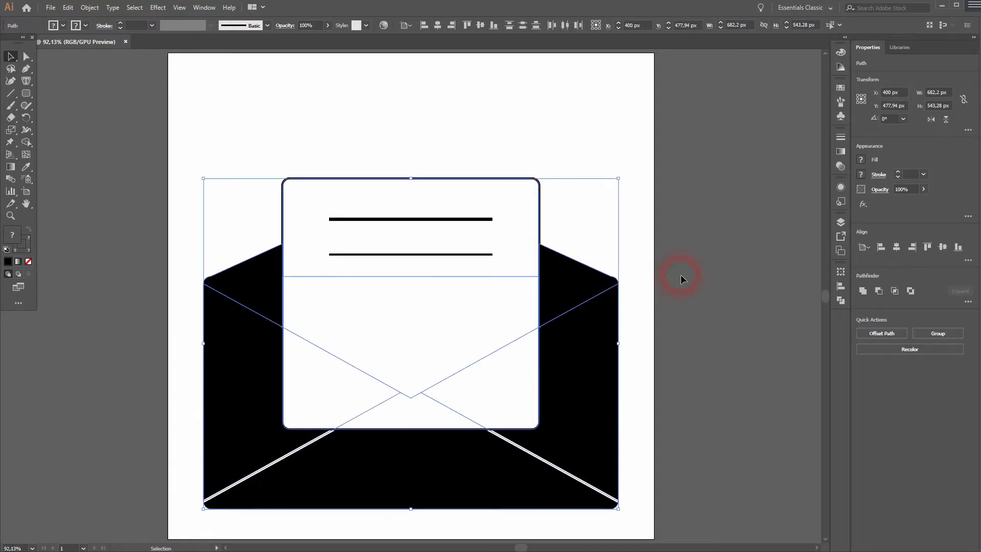
pyautogui.click(30, 145)
pyautogui.moveTo(276, 393)
pyautogui.mouseDown()
pyautogui.moveTo(300, 386)
pyautogui.moveTo(293, 387)
pyautogui.mouseUp()
pyautogui.moveTo(527, 397); pyautogui.dragTo(572, 402)
pyautogui.moveTo(397, 420); pyautogui.dragTo(423, 488)
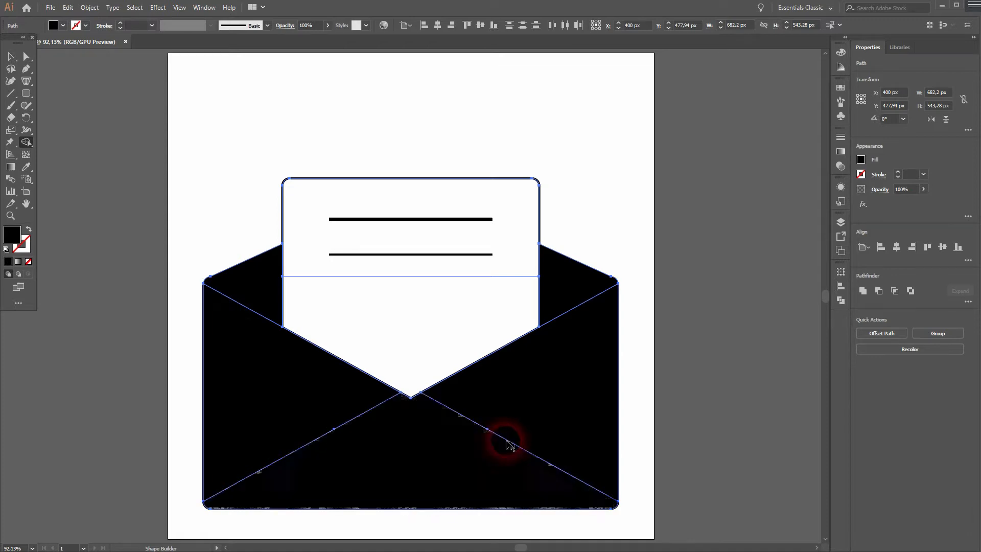
pyautogui.click(10, 57)
pyautogui.click(197, 150)
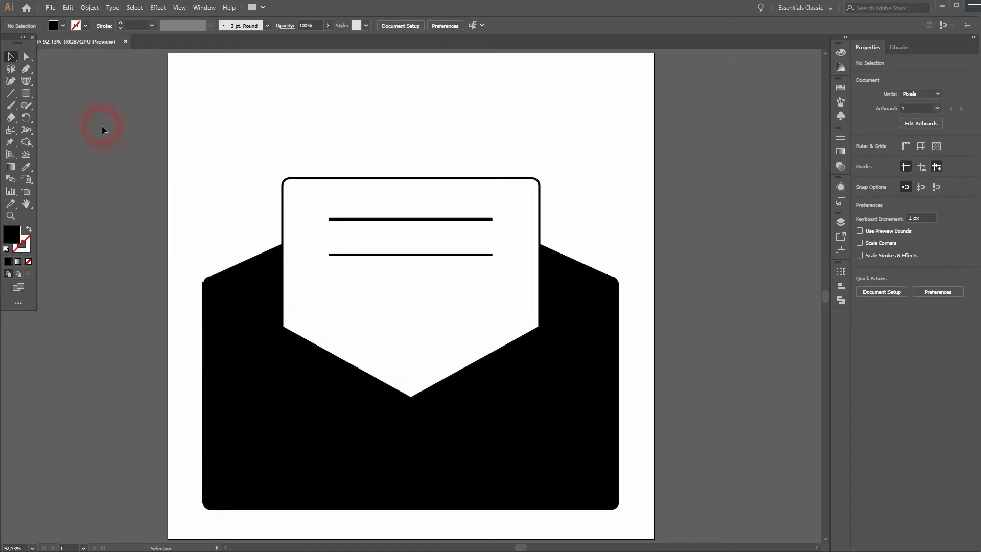
# - Draw two crossing white 4 pt diagonals without fill, about 670 by 370 px each, from the envelope's upper corners to its bottom edge
pyautogui.click(10, 95)
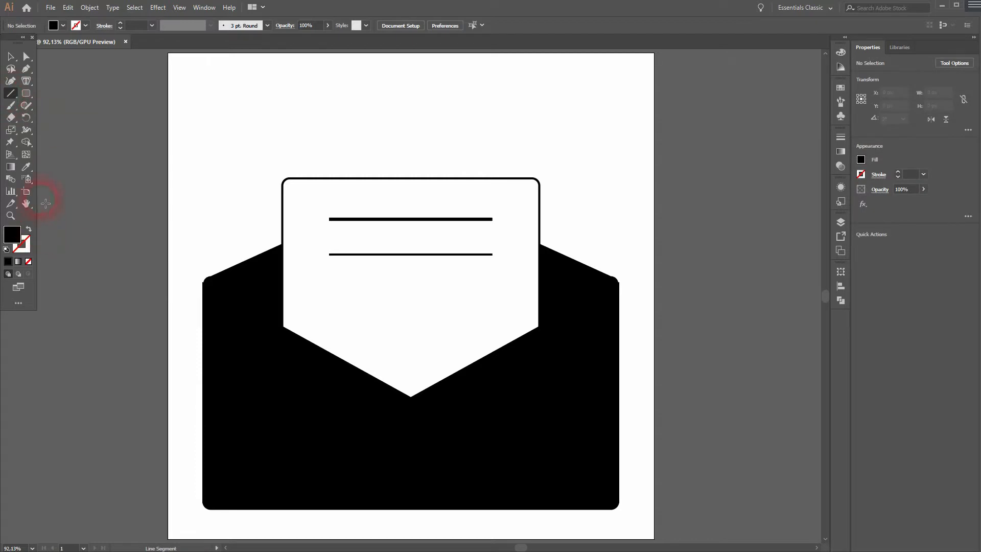
pyautogui.click(30, 230)
pyautogui.click(86, 25)
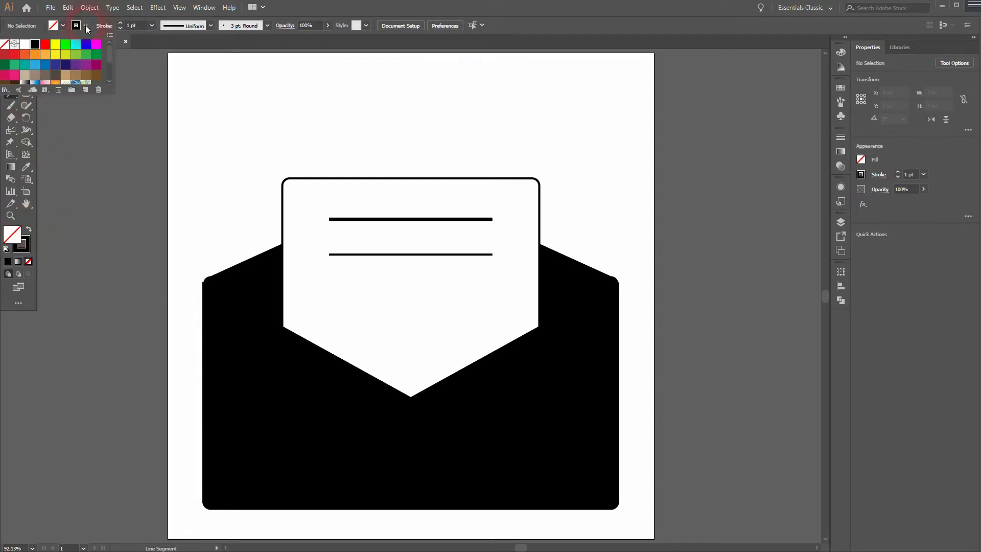
pyautogui.click(119, 24)
pyautogui.click(120, 24)
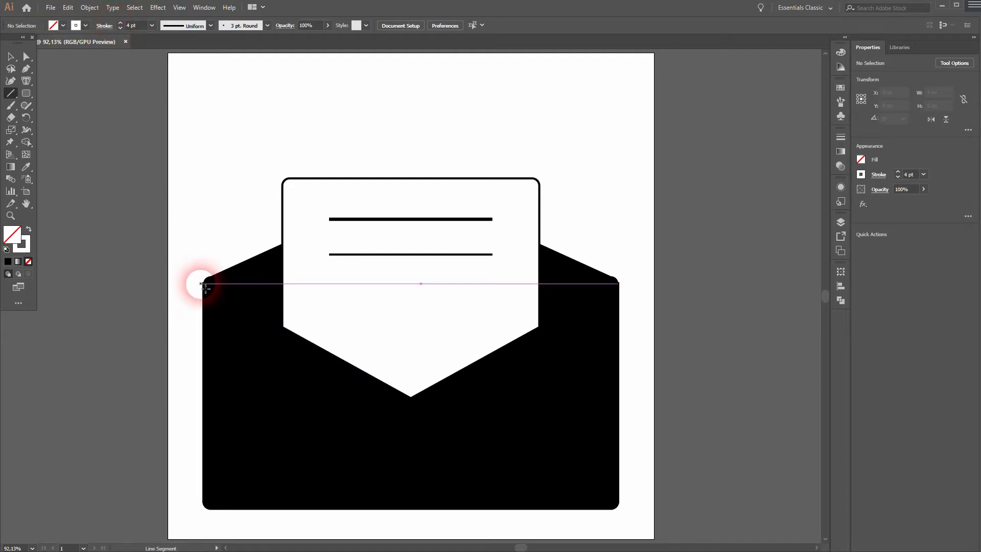
pyautogui.moveTo(208, 287); pyautogui.dragTo(613, 513)
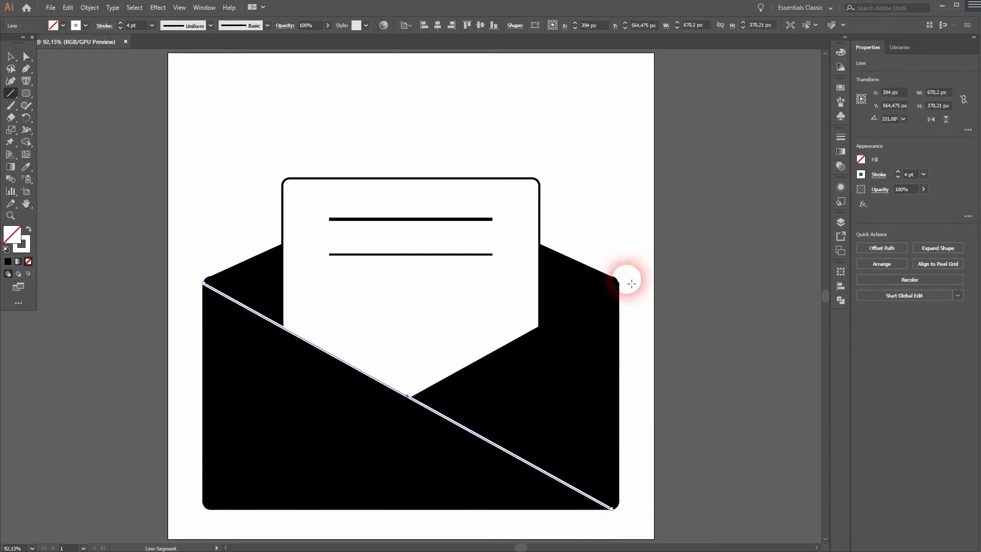
pyautogui.moveTo(624, 288); pyautogui.dragTo(215, 514)
pyautogui.keyDown('ctrl'); pyautogui.click(647, 415); pyautogui.keyUp('ctrl')
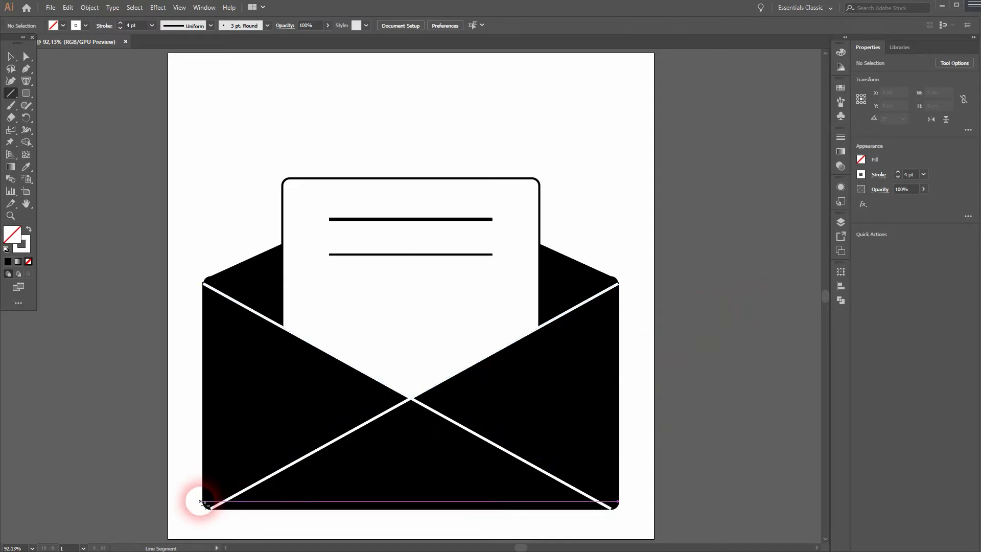
# - Draw two more crossing white 4 pt diagonals, about 670 by 370 px each, from the envelope's lower corners up to its upper edge
pyautogui.moveTo(206, 505); pyautogui.dragTo(611, 277)
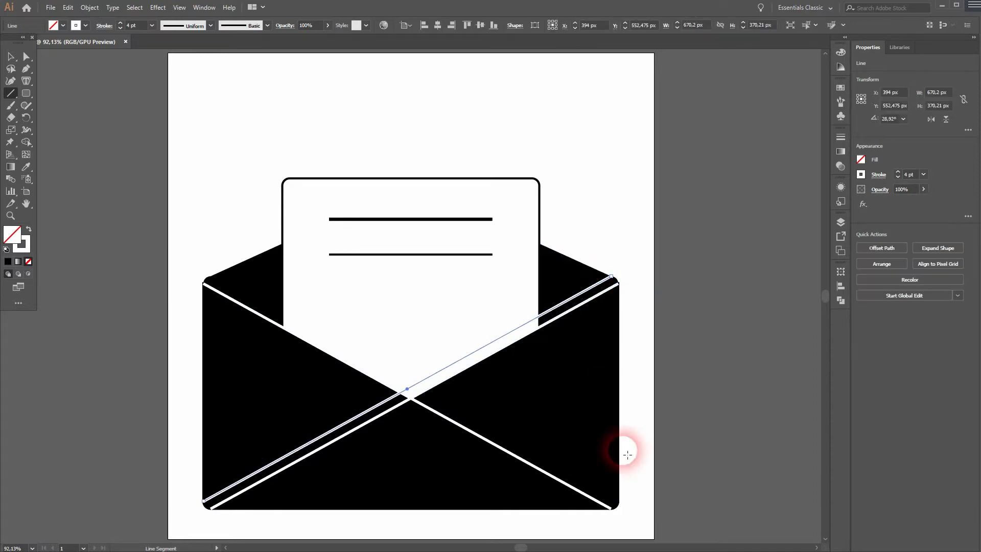
pyautogui.moveTo(623, 505); pyautogui.dragTo(205, 275)
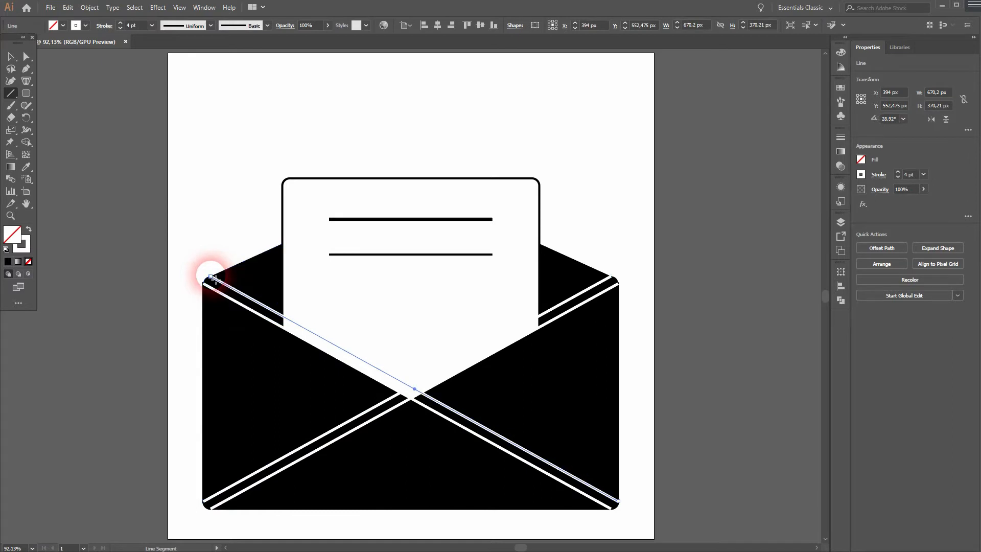
pyautogui.hotkey('ctrl', 'shift', 'a')
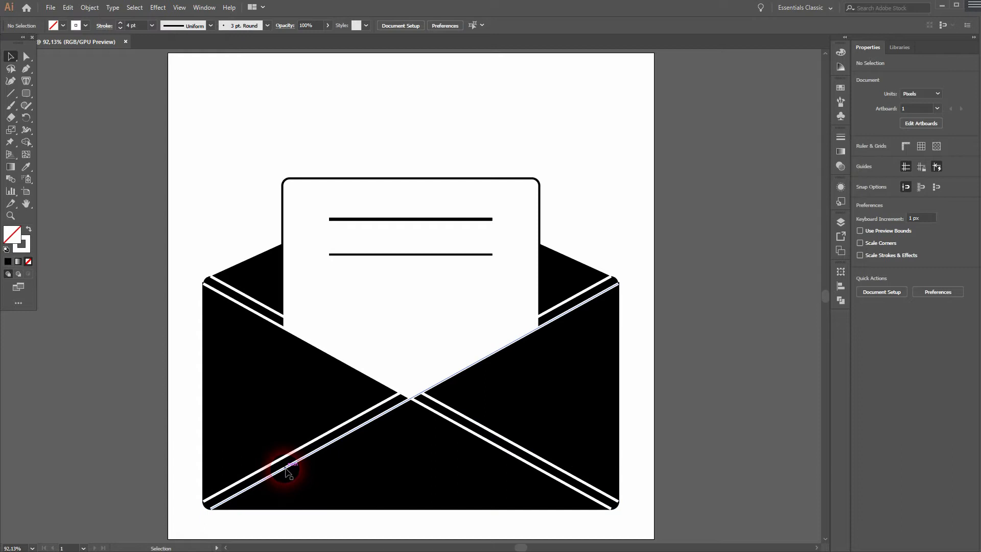
# - Give all four white diagonals round stroke caps
pyautogui.keyDown('ctrl'); pyautogui.click(282, 463); pyautogui.keyUp('ctrl')
pyautogui.keyDown('shift'); pyautogui.click(483, 440); pyautogui.keyUp('shift')
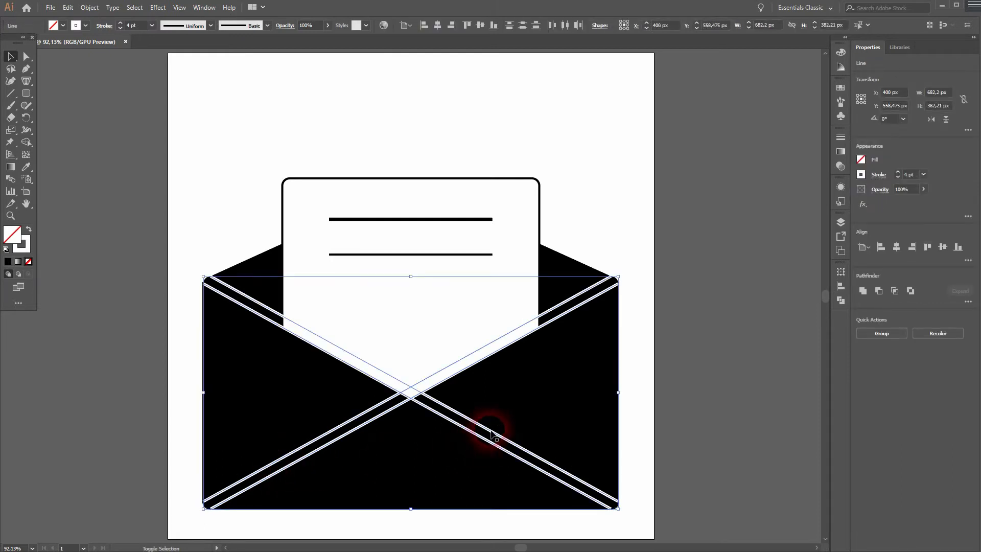
pyautogui.click(841, 138)
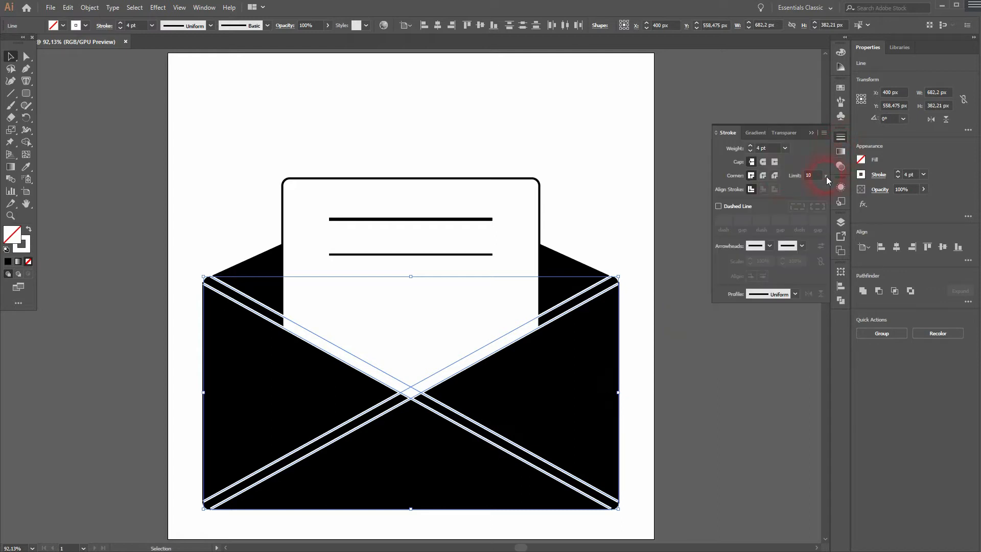
pyautogui.click(764, 162)
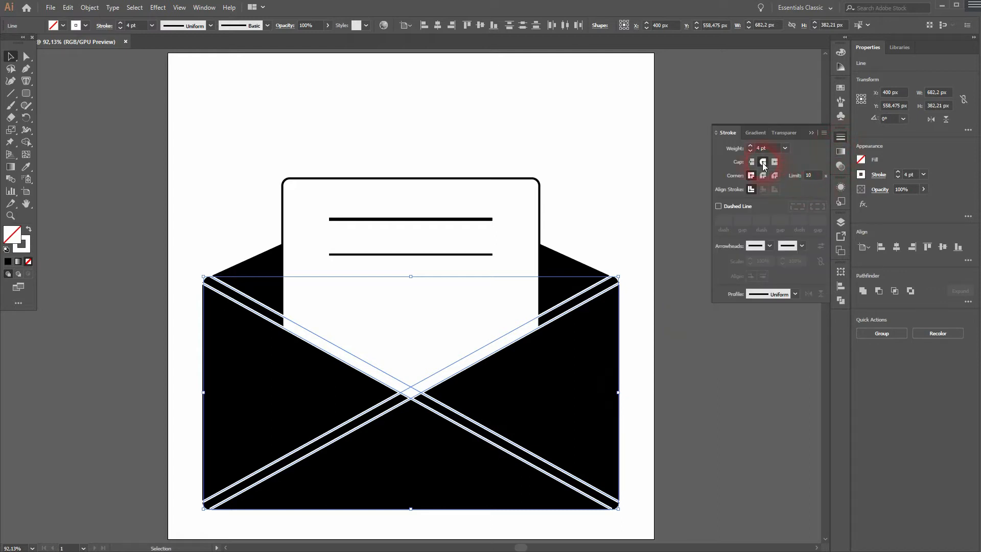
pyautogui.click(811, 133)
# - With Shape Builder, delete the first diagonals' halves below the crossing and the newer diagonals' halves above it
pyautogui.click(29, 143)
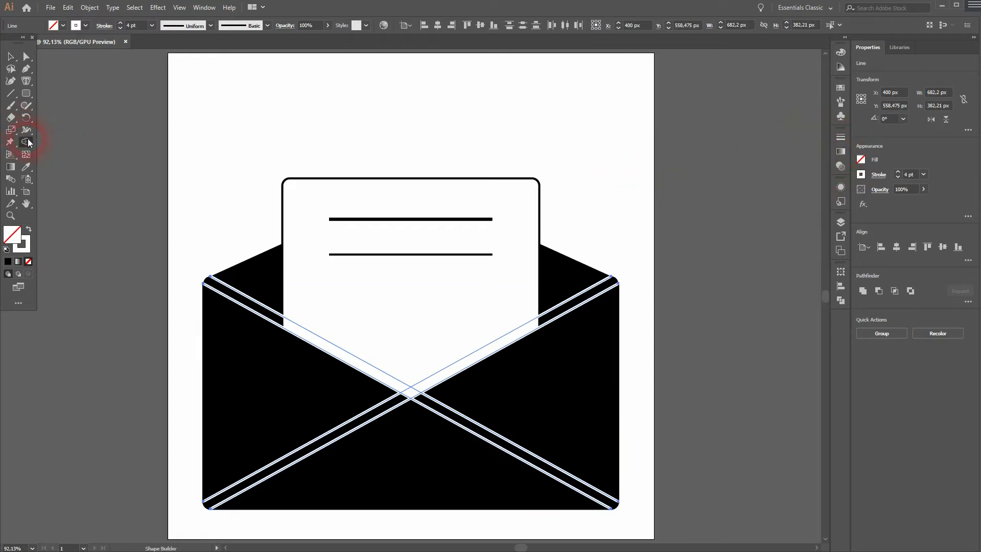
pyautogui.keyDown('alt'); pyautogui.click(314, 455); pyautogui.keyUp('alt')
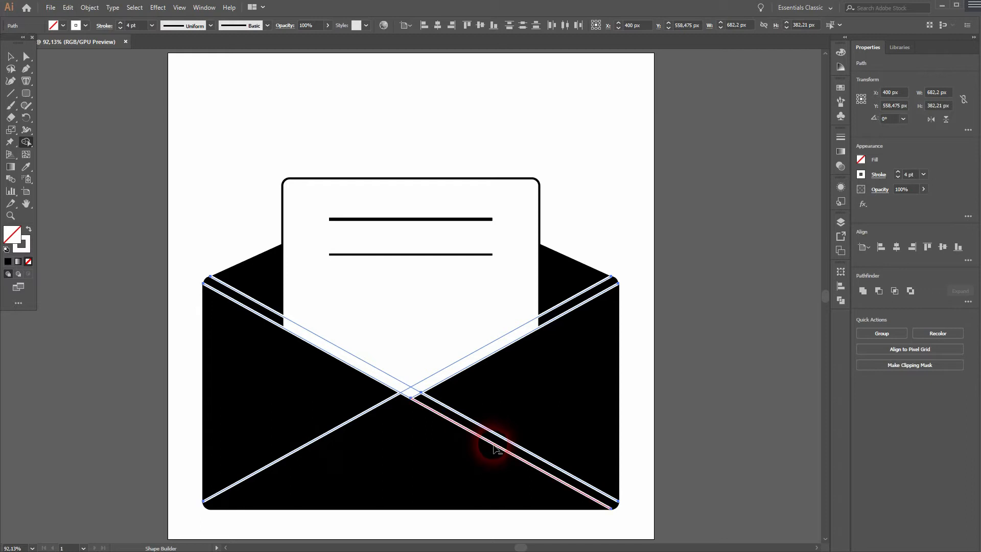
pyautogui.keyDown('alt'); pyautogui.click(494, 446); pyautogui.keyUp('alt')
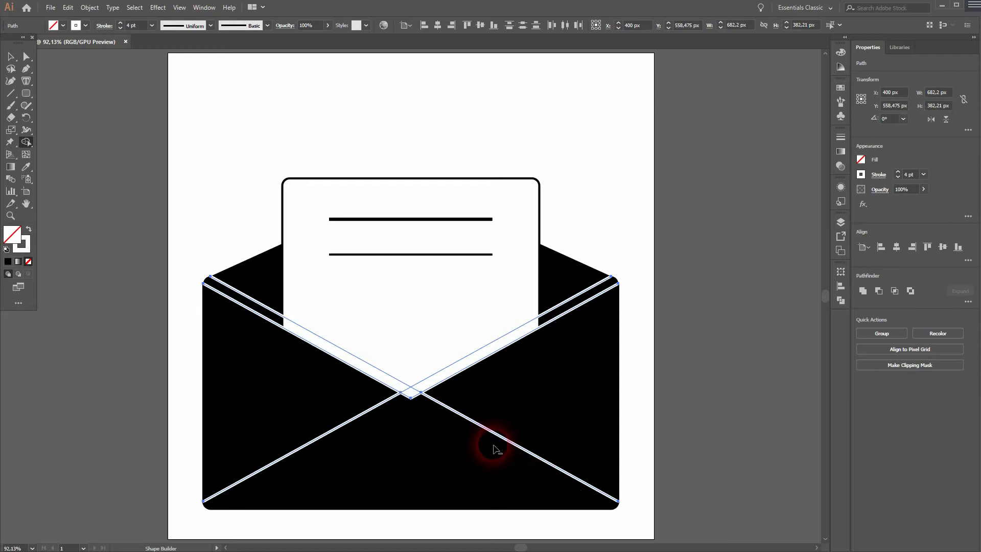
pyautogui.keyDown('alt'); pyautogui.click(505, 337); pyautogui.keyUp('alt')
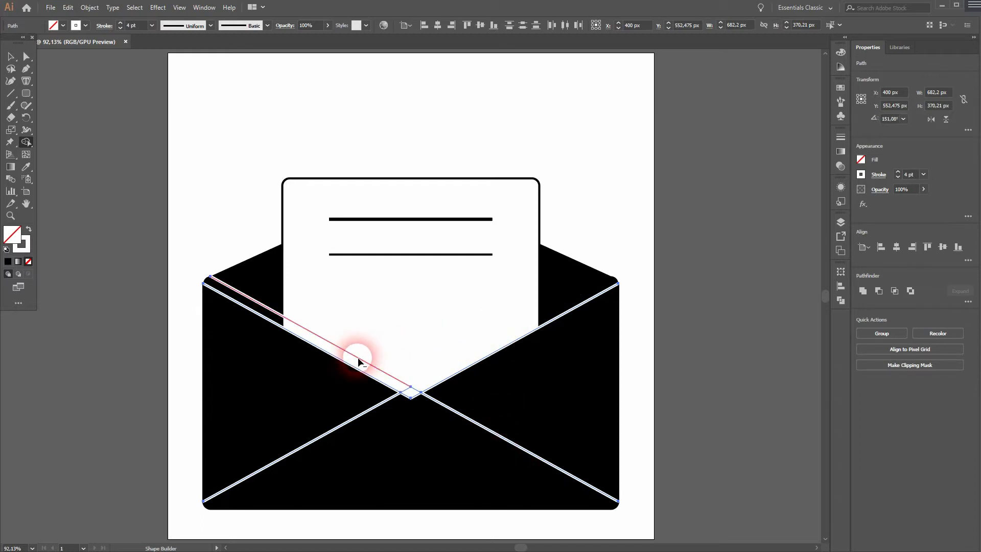
pyautogui.keyDown('alt'); pyautogui.click(358, 357); pyautogui.keyUp('alt')
pyautogui.press('v')
pyautogui.click(638, 362)
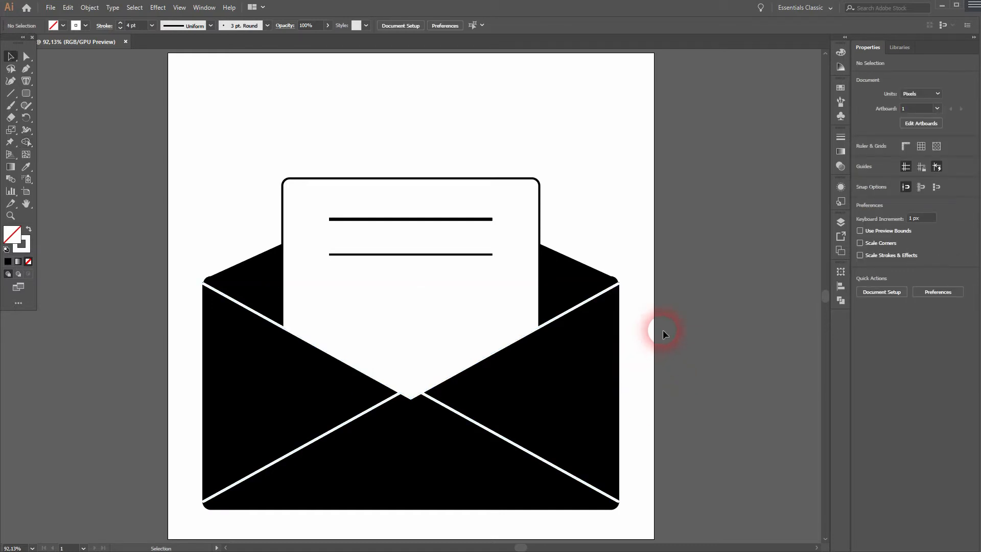
# - Group the whole envelope artwork, scale it down to about 518 by 412 px and move it higher on the artboard
pyautogui.moveTo(176, 209); pyautogui.dragTo(646, 468)
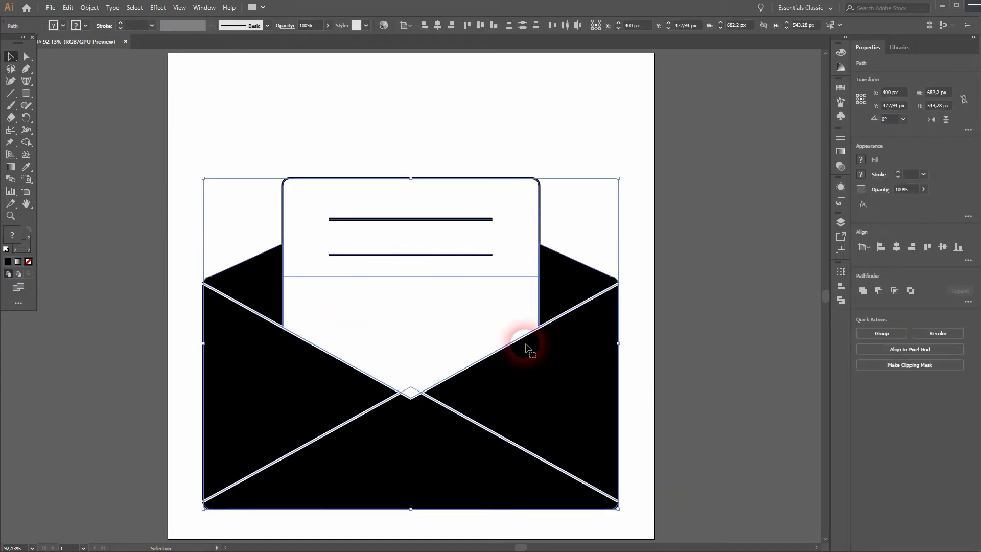
pyautogui.rightClick(483, 310)
pyautogui.click(544, 379)
pyautogui.moveTo(618, 179); pyautogui.dragTo(579, 203)
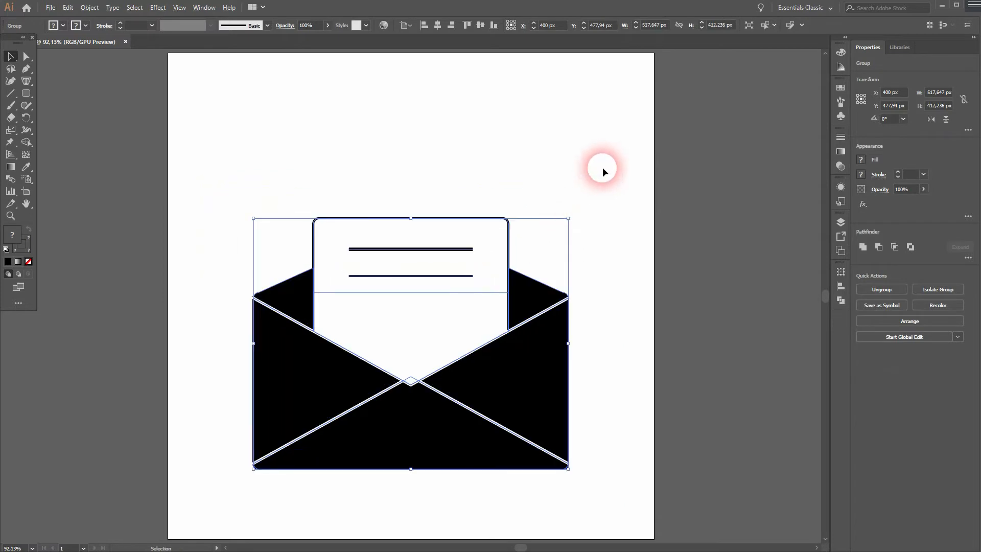
pyautogui.moveTo(473, 269); pyautogui.dragTo(469, 202)
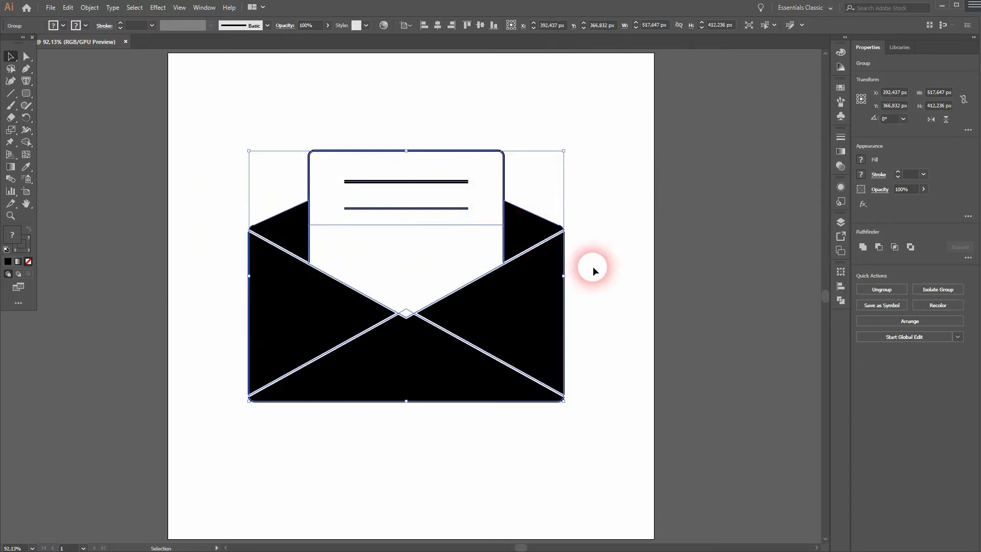
pyautogui.click(592, 267)
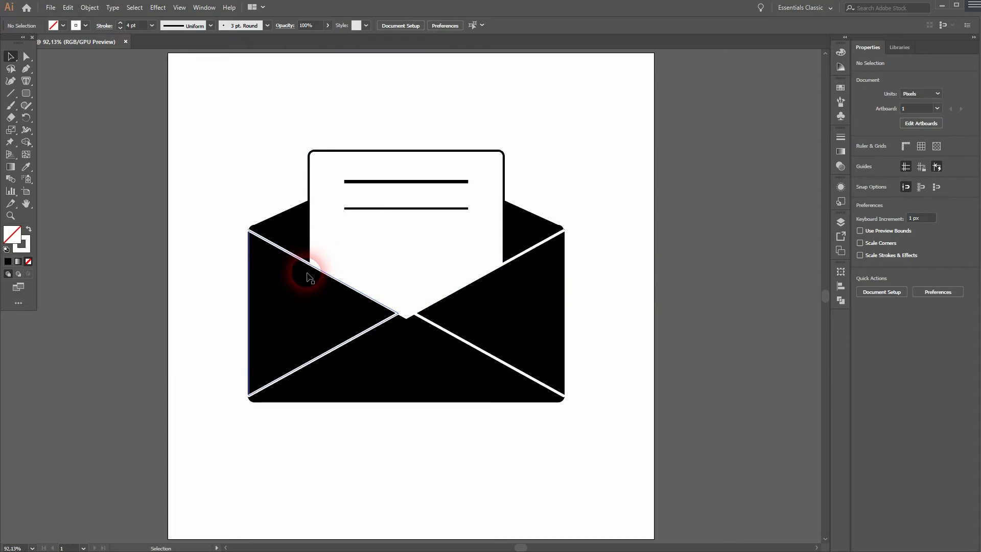
# - Check the upper-left corner's line overhang, and expand the fill and stroke of the whole envelope group
pyautogui.keyDown('alt'); pyautogui.scroll(5, 231, 222); pyautogui.keyUp('alt')
pyautogui.keyDown('alt'); pyautogui.scroll(2, 154, 238); pyautogui.keyUp('alt')
pyautogui.moveTo(171, 179); pyautogui.dragTo(353, 252)
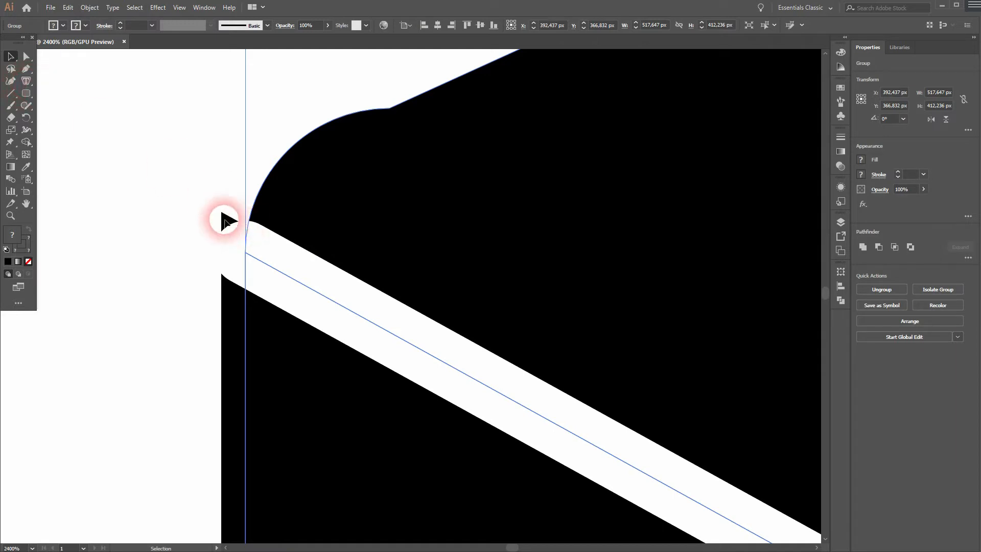
pyautogui.press('a')
pyautogui.hotkey('ctrl', '0')
pyautogui.press('v')
pyautogui.moveTo(202, 130); pyautogui.dragTo(615, 446)
pyautogui.click(91, 7)
pyautogui.click(137, 116)
pyautogui.click(726, 298)
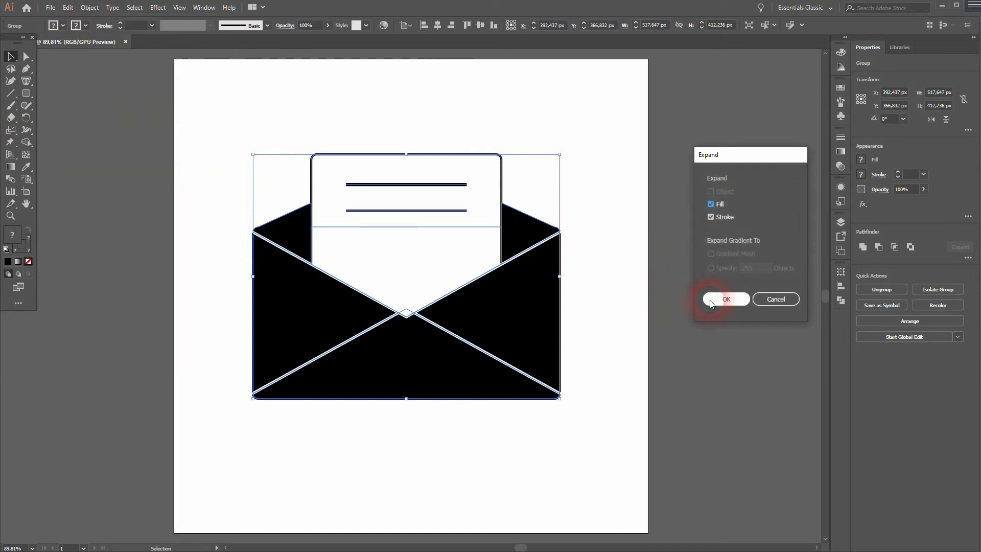
# - With Shape Builder, remove the expanded stroke pieces protruding beyond the envelope's upper-left corner and left edge
pyautogui.click(26, 141)
pyautogui.scroll(10, 250, 235)
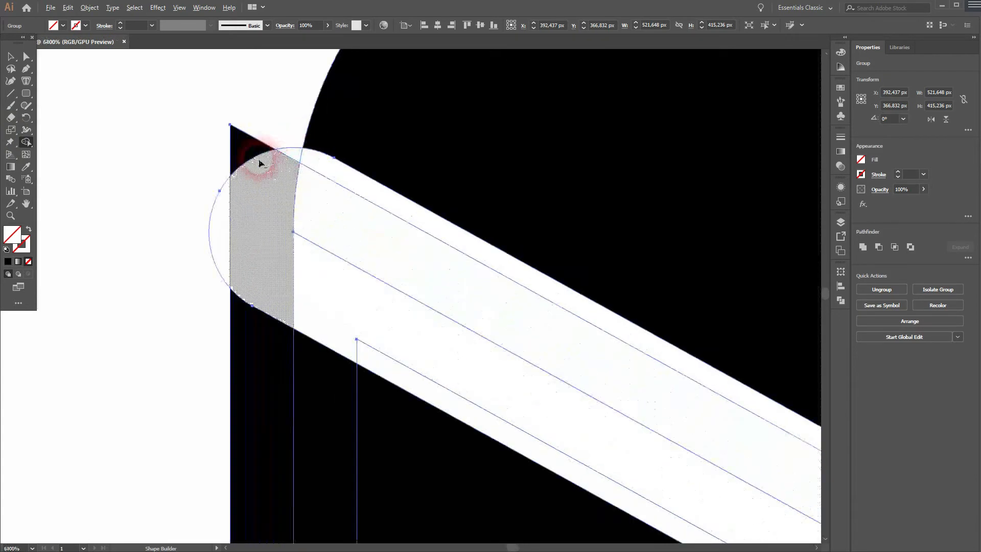
pyautogui.moveTo(242, 151)
pyautogui.mouseDown()
pyautogui.moveTo(259, 241)
pyautogui.moveTo(219, 236)
pyautogui.moveTo(292, 153)
pyautogui.moveTo(250, 352)
pyautogui.mouseUp()
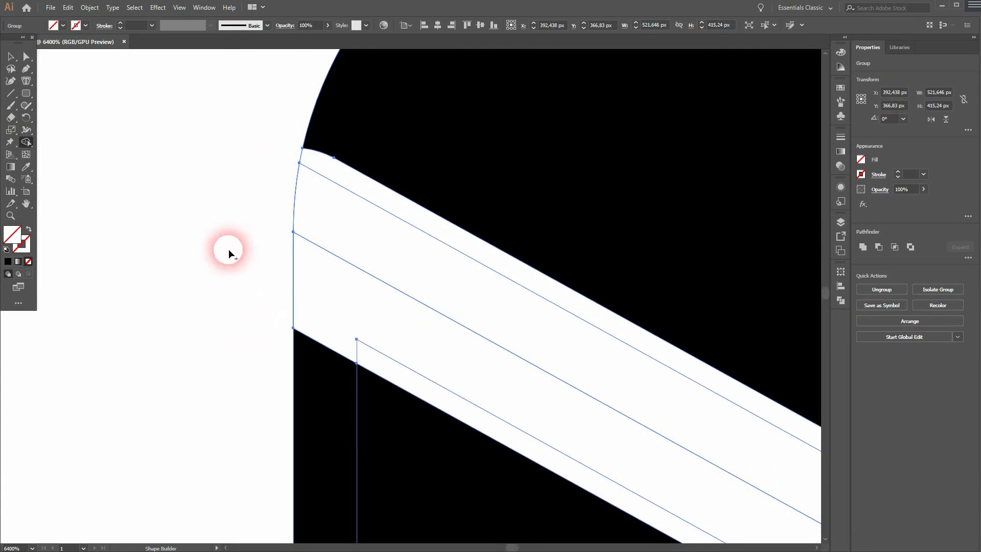
pyautogui.hotkey('ctrl', '0')
# - Remove the leftover stroke pieces and rounded line end protruding beyond the envelope's lower-left corner with Shape Builder
pyautogui.scroll(5, 265, 406)
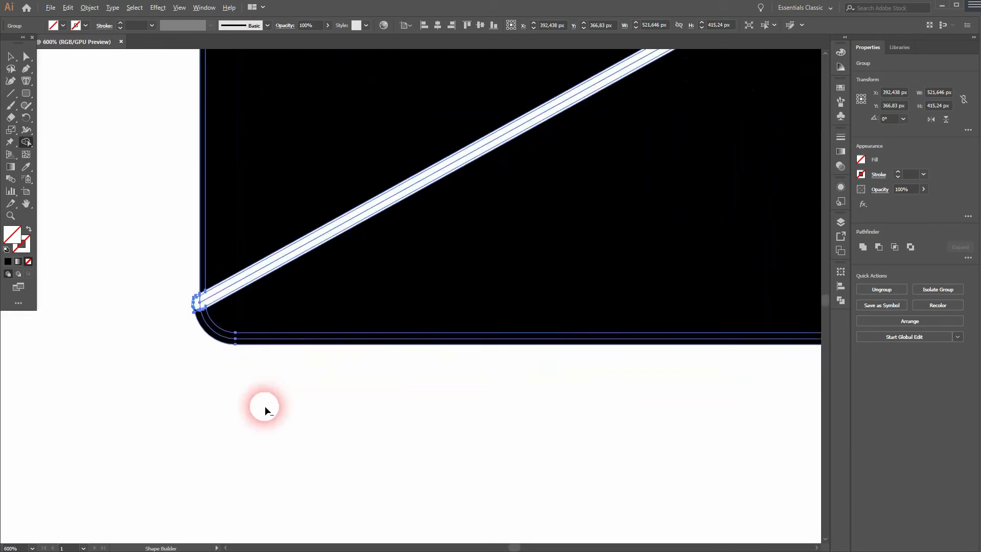
pyautogui.scroll(6, 186, 315)
pyautogui.moveTo(192, 212)
pyautogui.mouseDown()
pyautogui.moveTo(201, 385)
pyautogui.moveTo(163, 206)
pyautogui.mouseUp()
pyautogui.moveTo(182, 303); pyautogui.dragTo(176, 306)
pyautogui.moveTo(174, 304); pyautogui.dragTo(158, 262)
pyautogui.keyDown('alt'); pyautogui.click(221, 323); pyautogui.keyUp('alt')
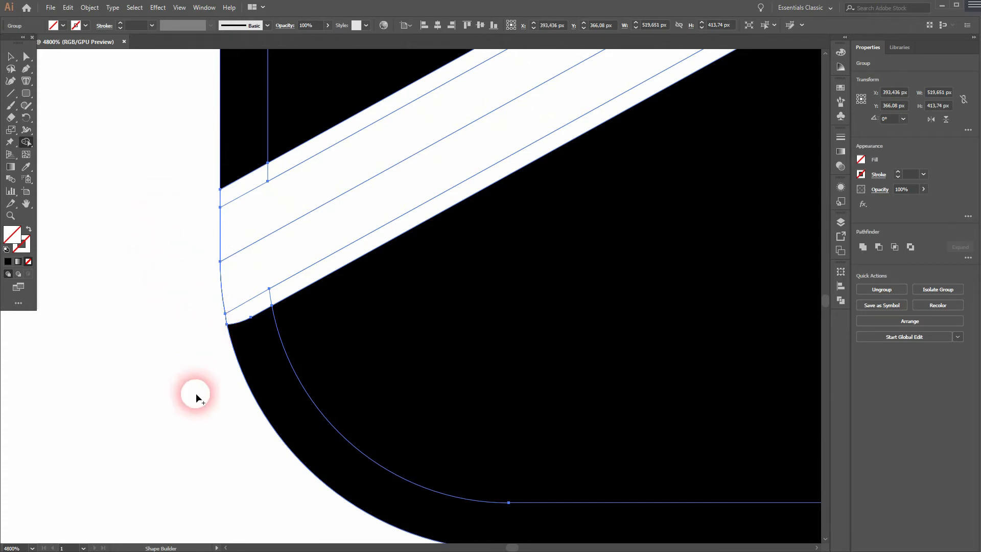
pyautogui.hotkey('ctrl', '0')
# - Remove the leftover stroke pieces and rounded line end protruding beyond the envelope's lower-right corner with Shape Builder
pyautogui.scroll(10, 556, 406)
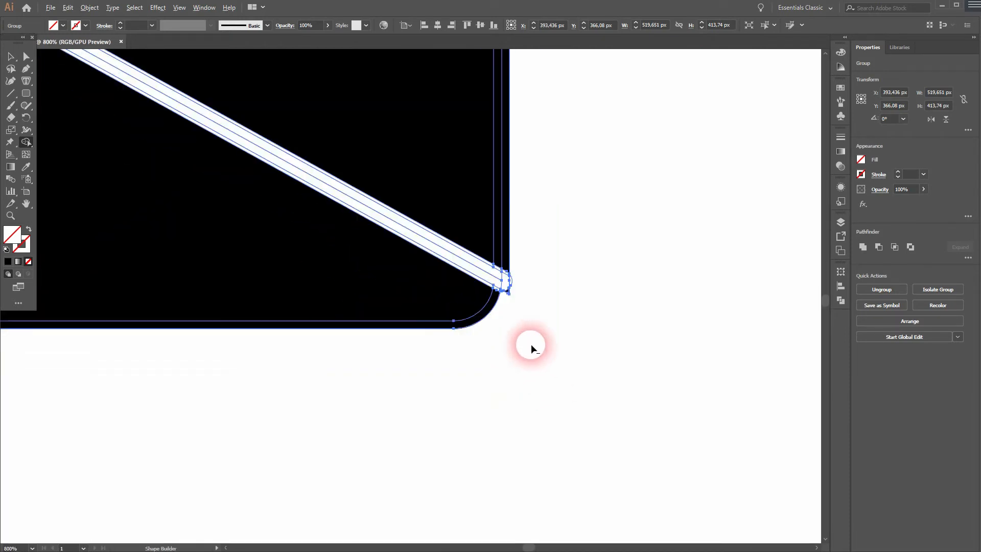
pyautogui.moveTo(466, 265); pyautogui.dragTo(517, 144)
pyautogui.moveTo(451, 252); pyautogui.dragTo(506, 158)
pyautogui.moveTo(473, 268)
pyautogui.mouseDown()
pyautogui.moveTo(497, 226)
pyautogui.moveTo(475, 239)
pyautogui.moveTo(512, 205)
pyautogui.mouseUp()
pyautogui.moveTo(469, 229); pyautogui.dragTo(500, 208)
pyautogui.hotkey('ctrl', '0')
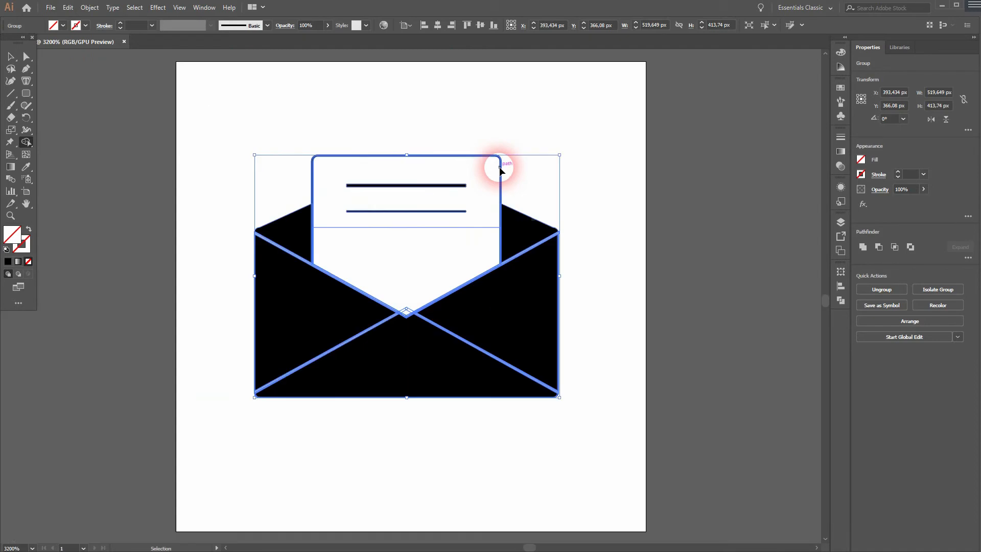
# - Trim away the stroke pieces overhanging the envelope's upper-right corner and right edge with Shape Builder
pyautogui.scroll(8, 563, 213)
pyautogui.moveTo(452, 109); pyautogui.dragTo(543, 309)
pyautogui.scroll(3, 541, 310)
pyautogui.moveTo(494, 401); pyautogui.dragTo(491, 295)
pyautogui.moveTo(515, 377)
pyautogui.mouseDown()
pyautogui.moveTo(531, 337)
pyautogui.moveTo(519, 291)
pyautogui.mouseUp()
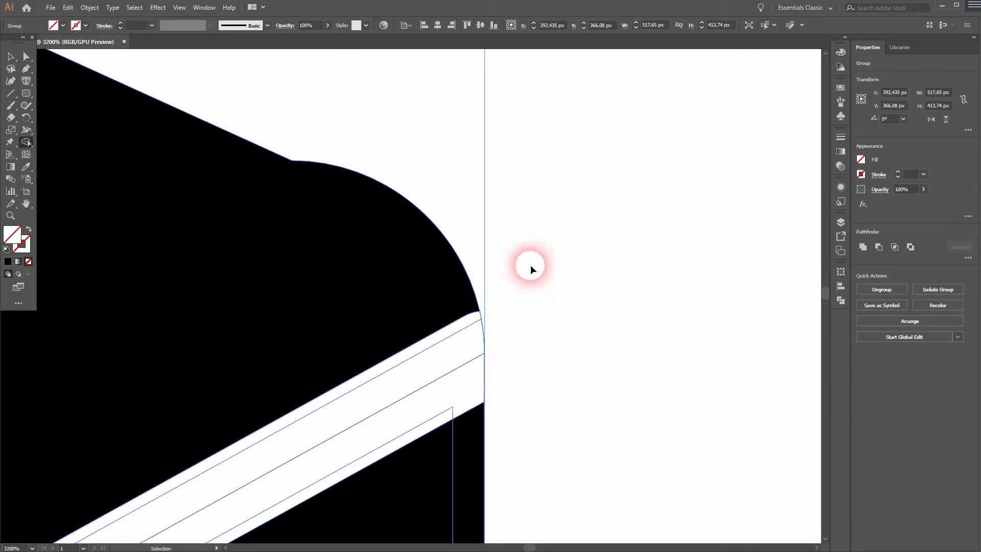
pyautogui.hotkey('ctrl', '0')
# - Examine the envelope's upper-left corner and the letter sheet's edges for leftover overhangs, and clear the selection
pyautogui.scroll(5, 344, 232)
pyautogui.scroll(5, 313, 247)
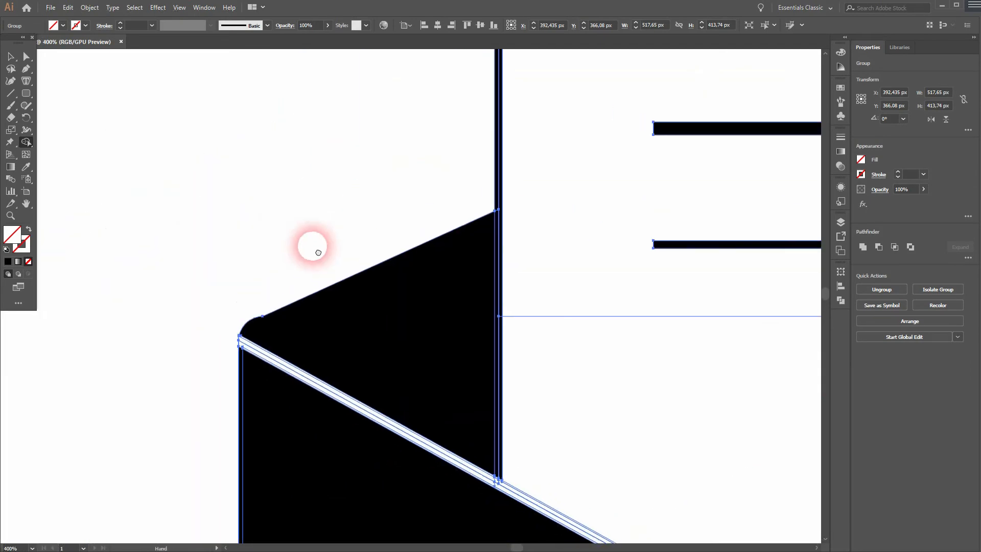
pyautogui.scroll(-5, 492, 214)
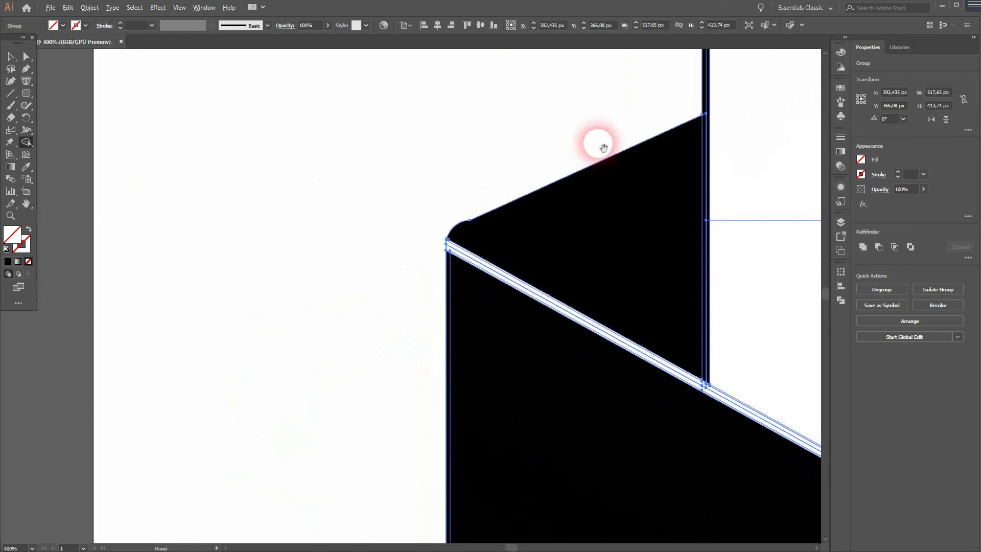
pyautogui.moveTo(378, 376); pyautogui.dragTo(103, 336)
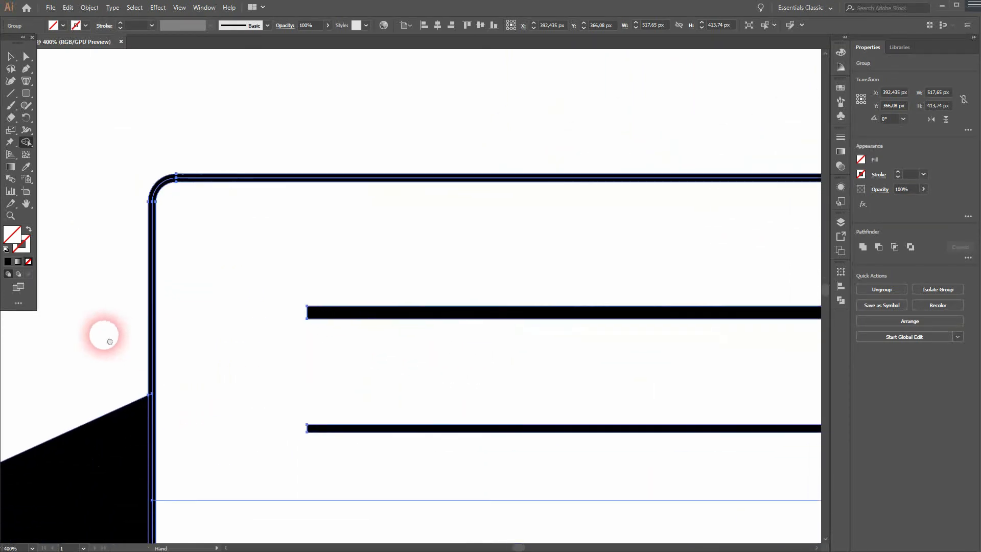
pyautogui.hotkey('ctrl', '0')
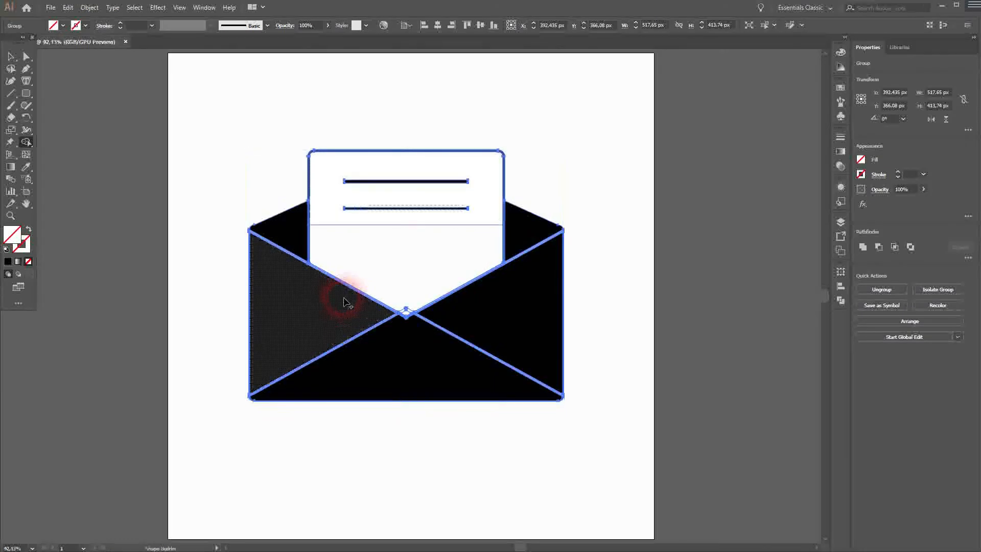
pyautogui.click(10, 57)
pyautogui.click(368, 190)
pyautogui.click(612, 303)
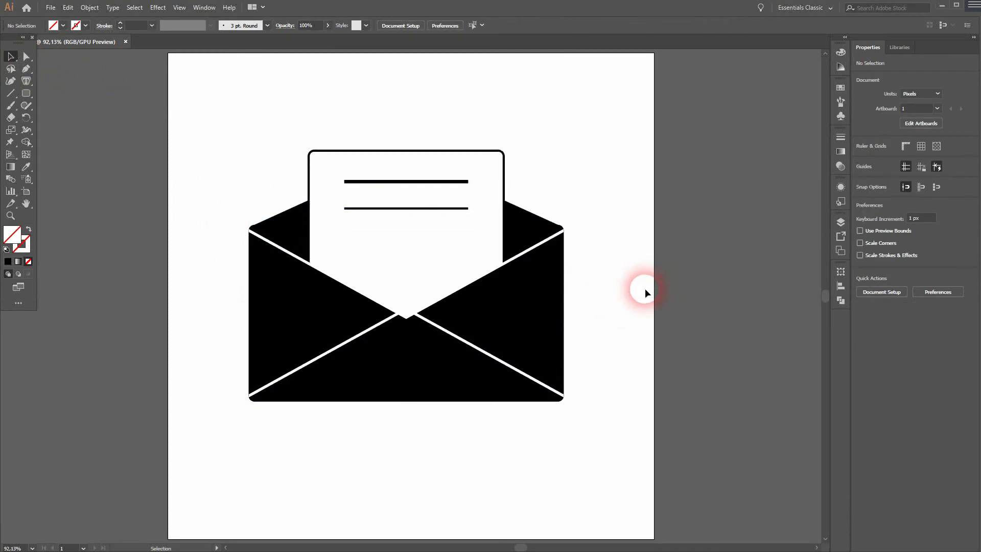
# - Smooth the kink where the right back flap's slanted edge meets its rounded outer corner by rounding that anchor point
pyautogui.scroll(5, 568, 220)
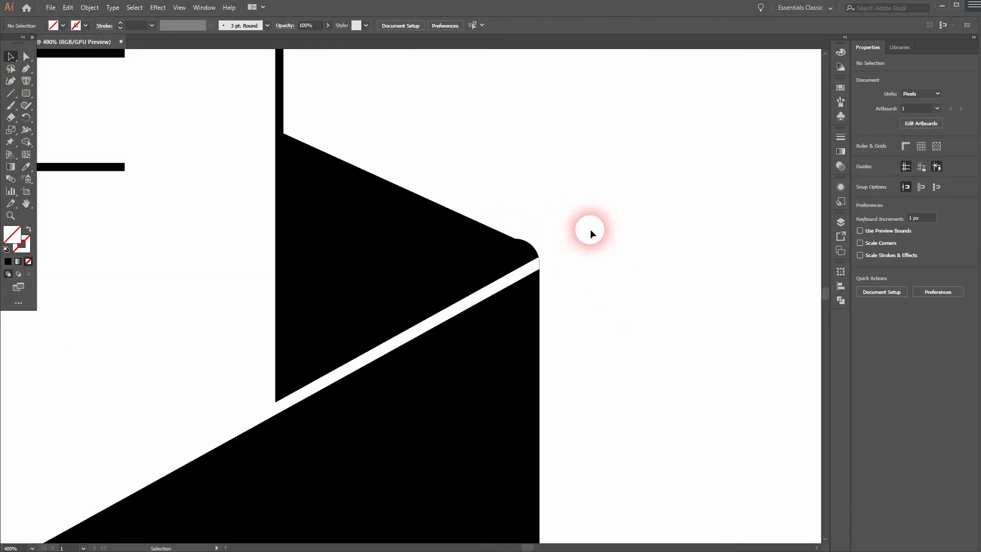
pyautogui.moveTo(464, 162); pyautogui.dragTo(607, 318)
pyautogui.click(658, 295)
pyautogui.click(26, 60)
pyautogui.click(515, 239)
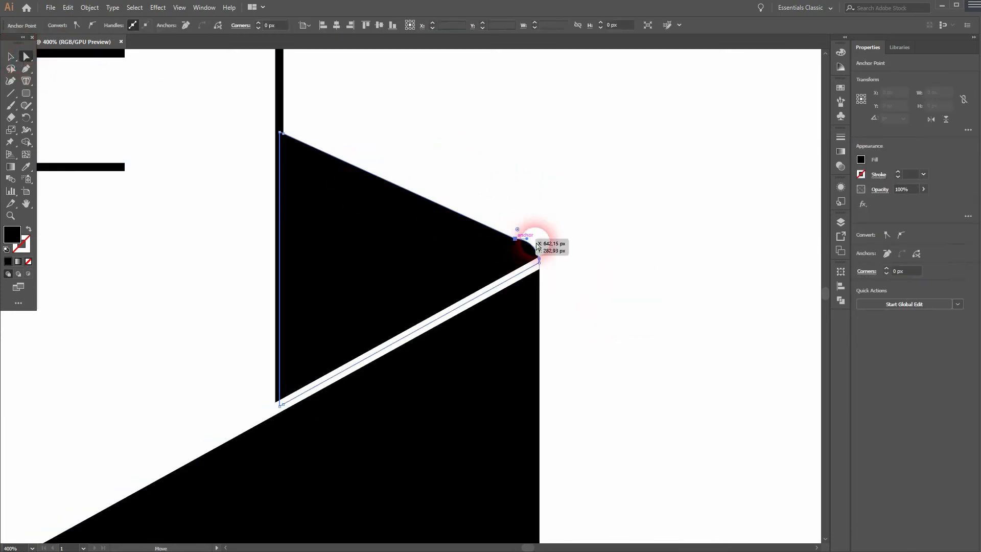
pyautogui.moveTo(518, 233); pyautogui.dragTo(756, 67)
pyautogui.scroll(-2, 583, 147)
pyautogui.click(588, 398)
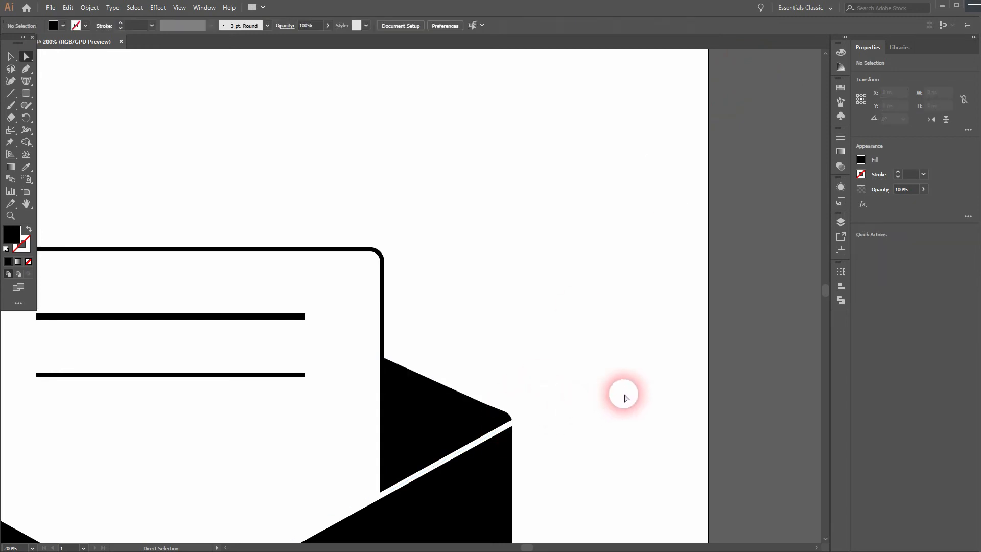
# - Round the matching anchor point on the left back flap's outer corner to about 263 px and deselect the artwork
pyautogui.press('space')
pyautogui.moveTo(227, 372); pyautogui.dragTo(517, 317)
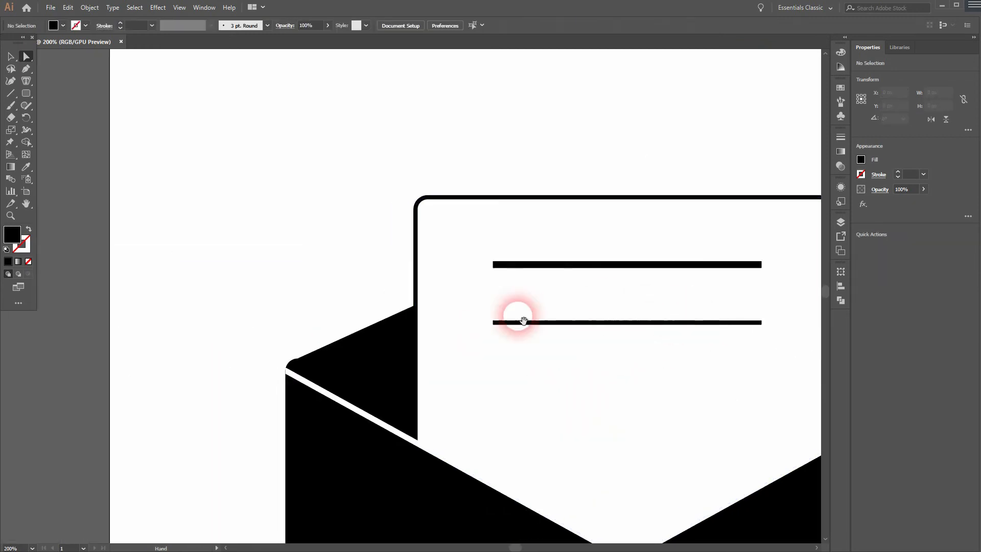
pyautogui.click(300, 363)
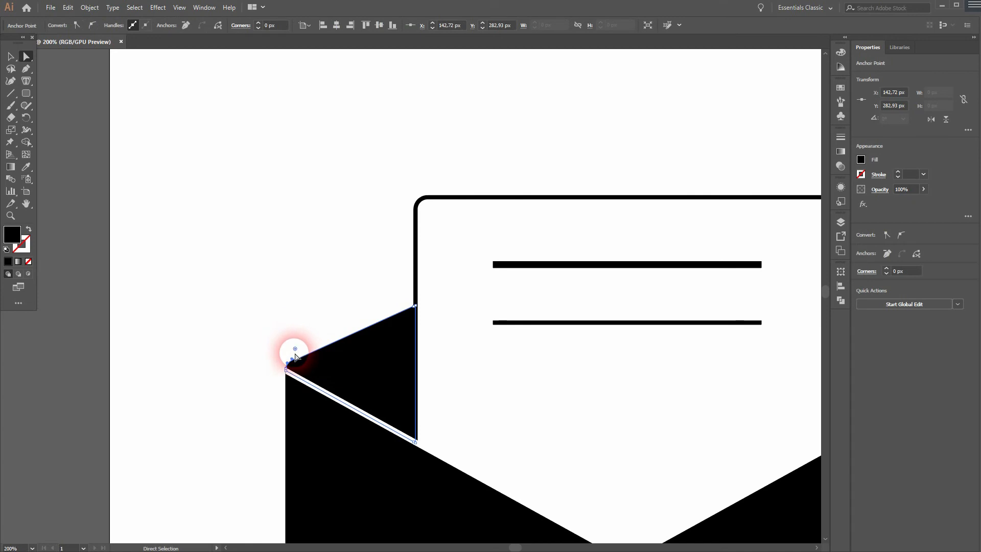
pyautogui.moveTo(296, 352); pyautogui.dragTo(143, 152)
pyautogui.scroll(-1, 142, 153)
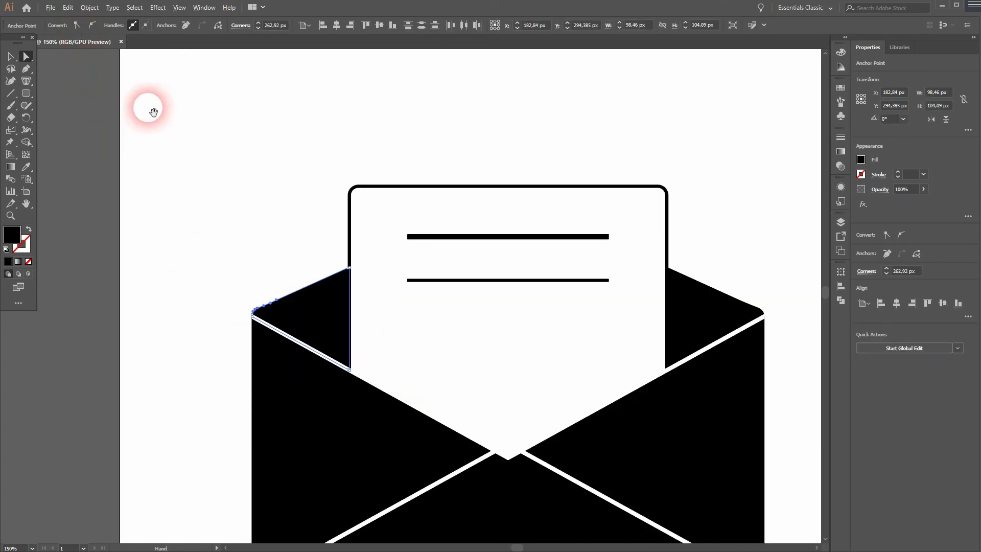
pyautogui.moveTo(148, 106); pyautogui.dragTo(237, 324)
pyautogui.moveTo(258, 285); pyautogui.dragTo(154, 170)
pyautogui.hotkey('ctrl', '0')
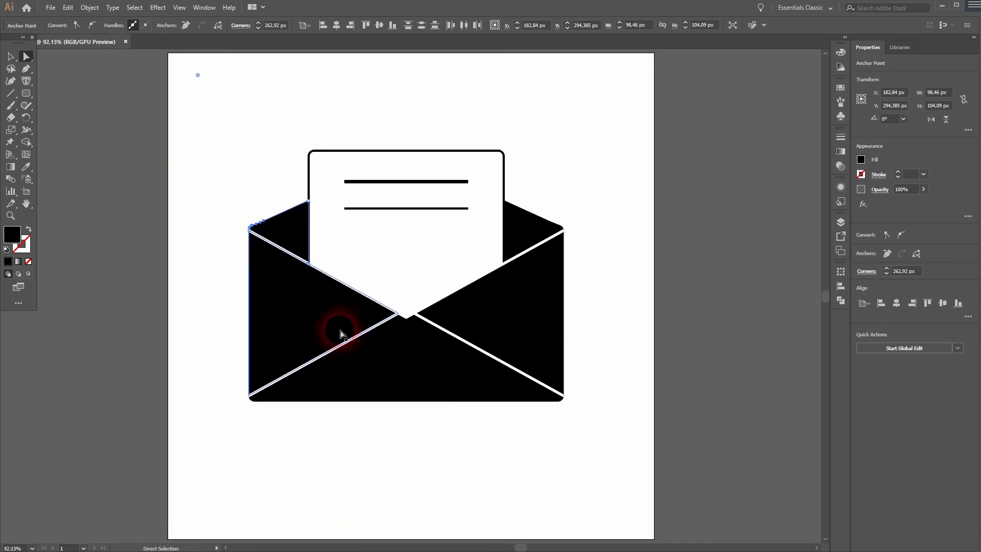
pyautogui.click(16, 61)
pyautogui.click(292, 486)
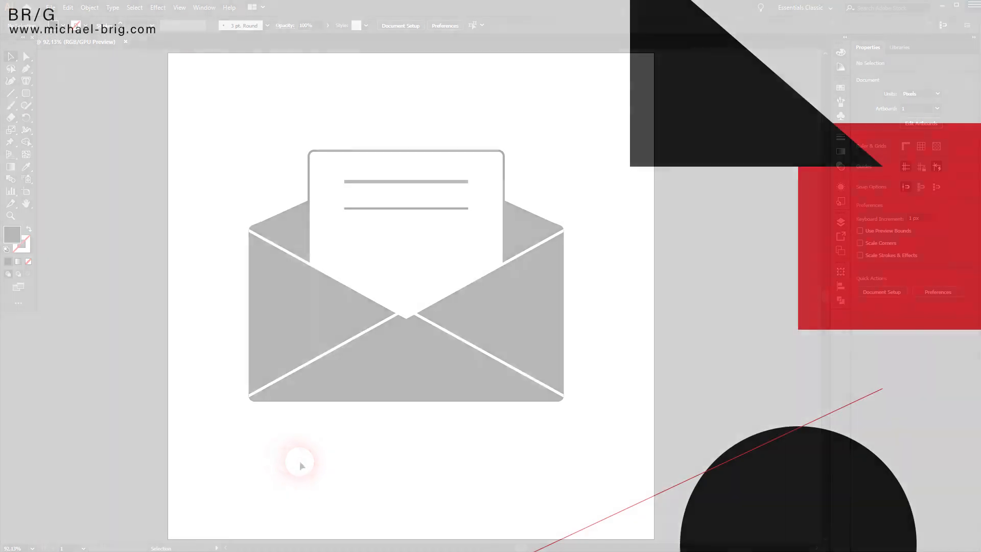